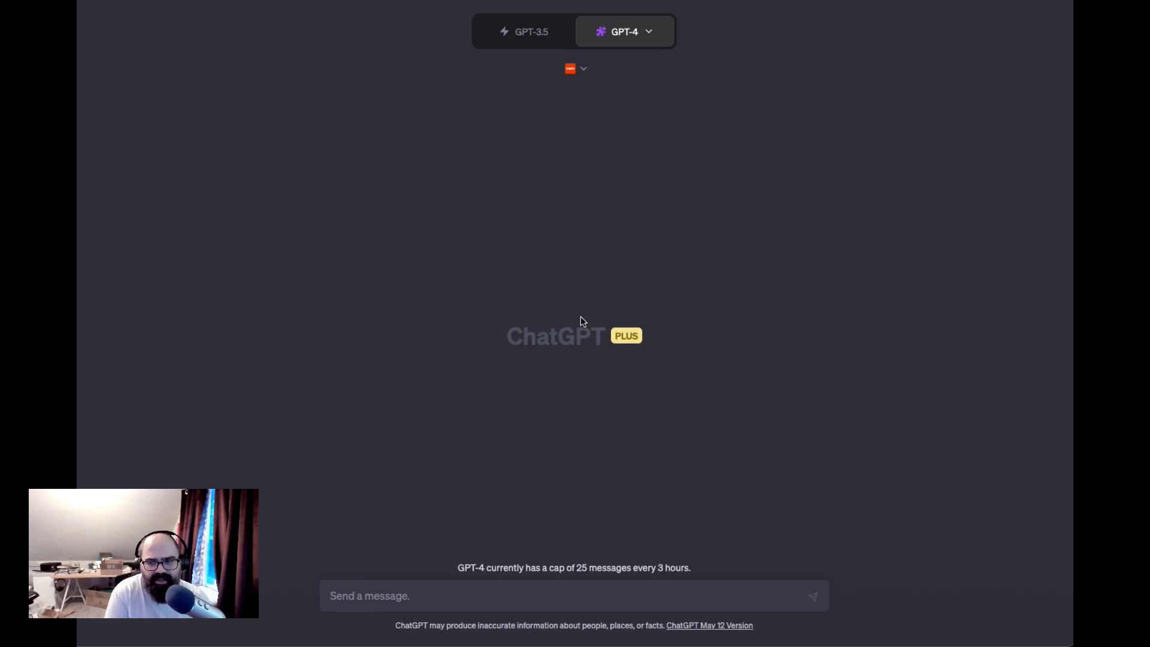
- Look over the list of installed ChatGPT plugins, then return to the message box
{"action": "left_click", "coordinate": [572, 69]}
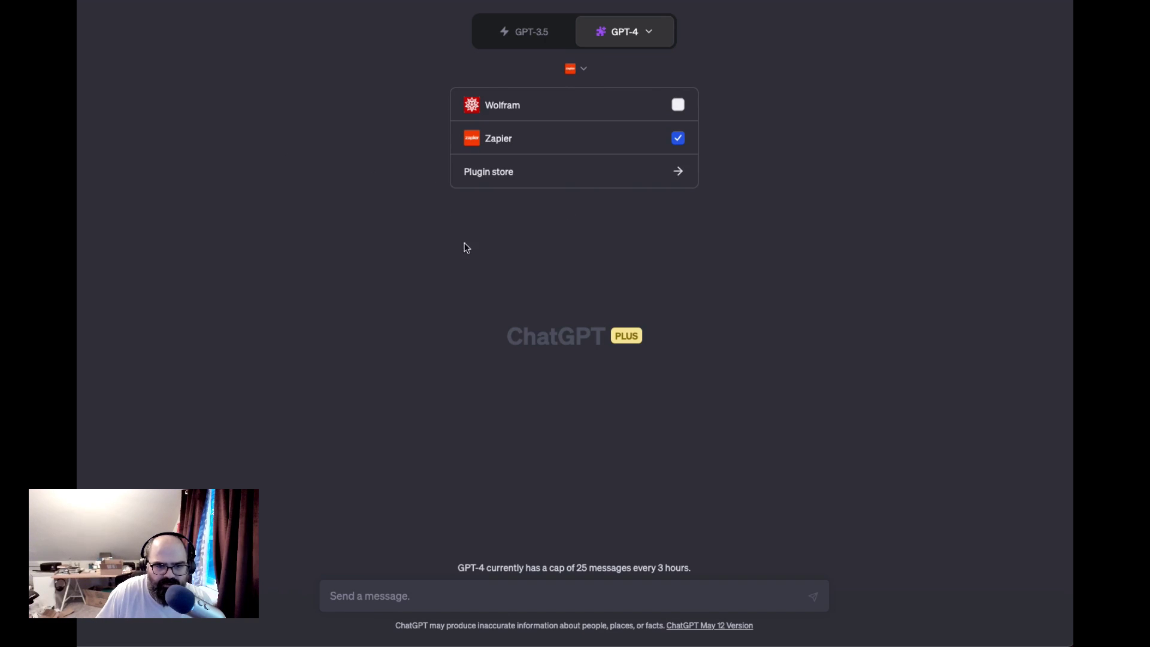
{"action": "mouse_move", "coordinate": [494, 151]}
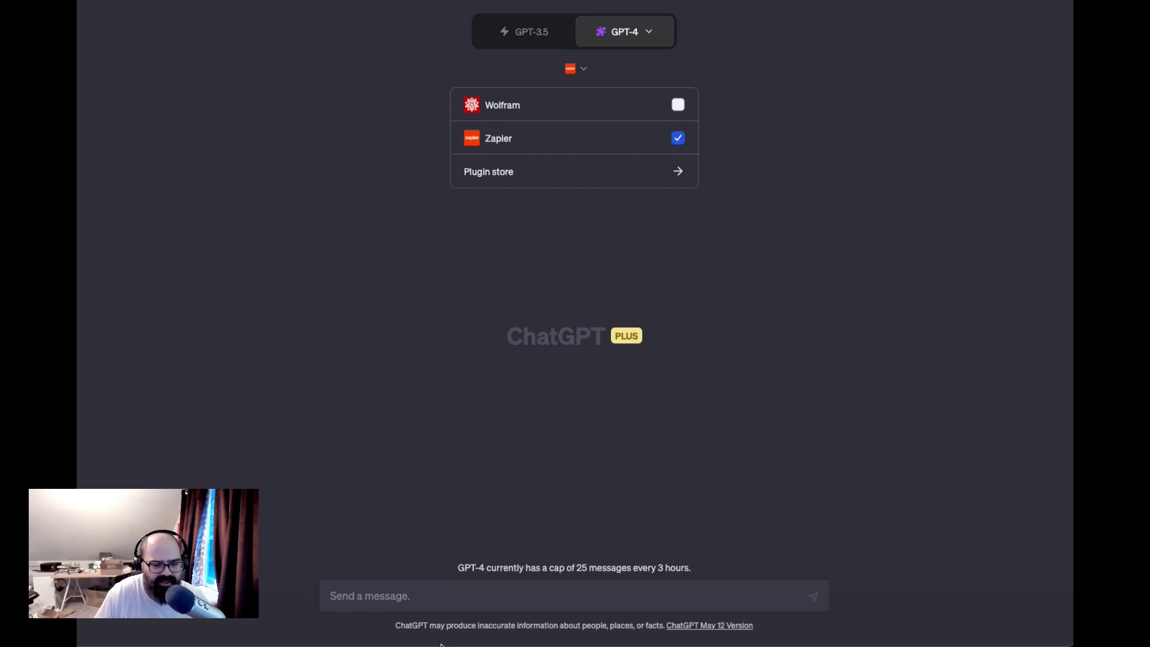
{"action": "left_click", "coordinate": [371, 593]}
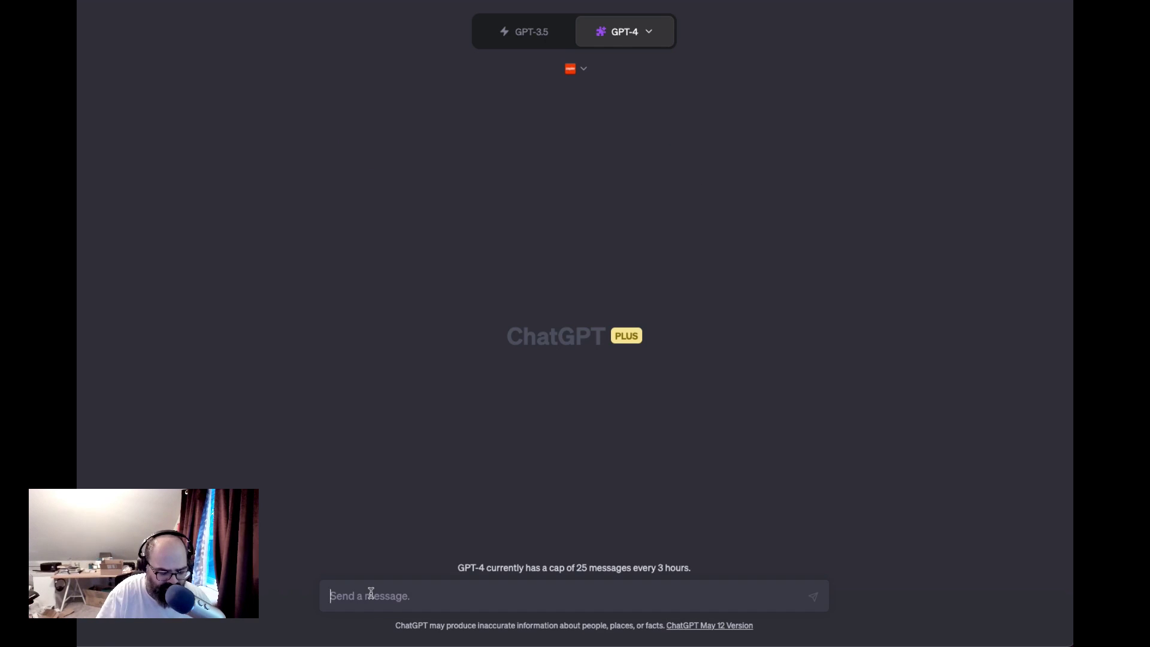
- Ask ChatGPT to add a Google Calendar event tomorrow at 8am to get Starbucks For Myself
{"action": "type", "text": "c"}
{"action": "key", "text": "BackSpace"}
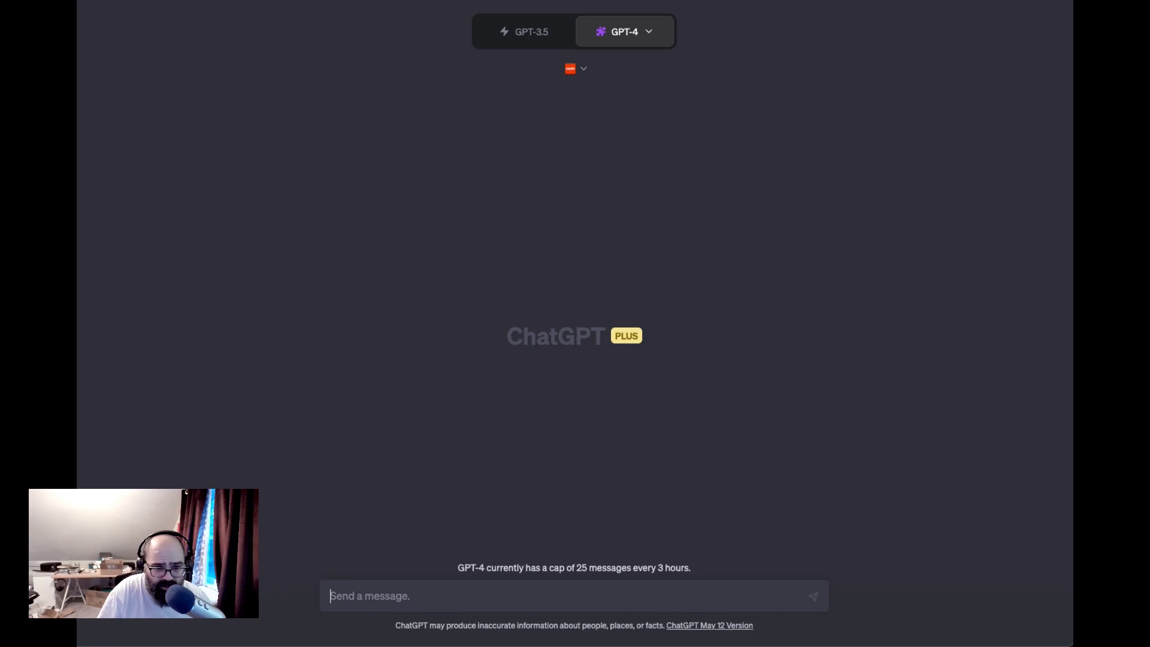
{"action": "type", "text": "Ca"}
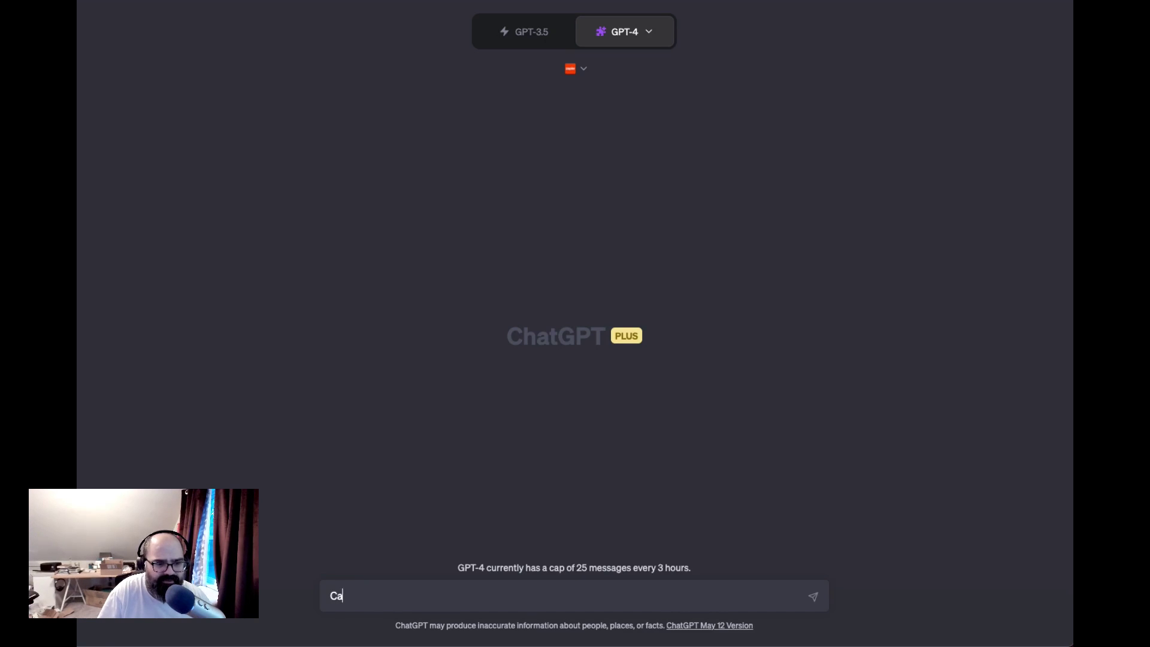
{"action": "type", "text": "n."}
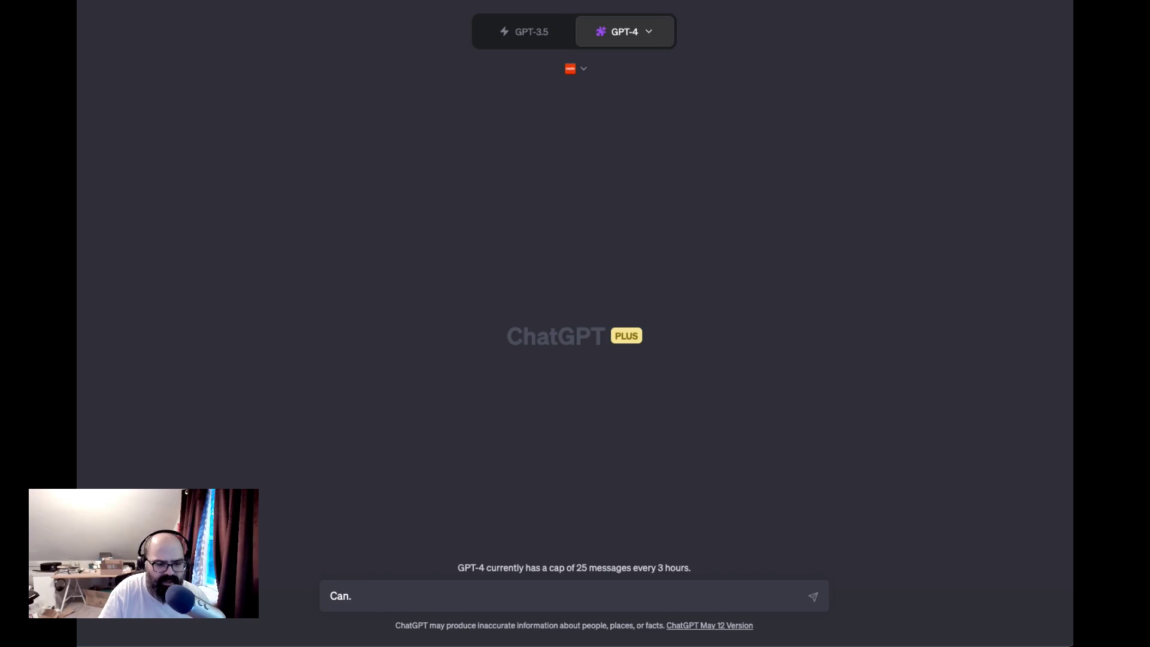
{"action": "key", "text": "BackSpace"}
{"action": "type", "text": "you add a ne"}
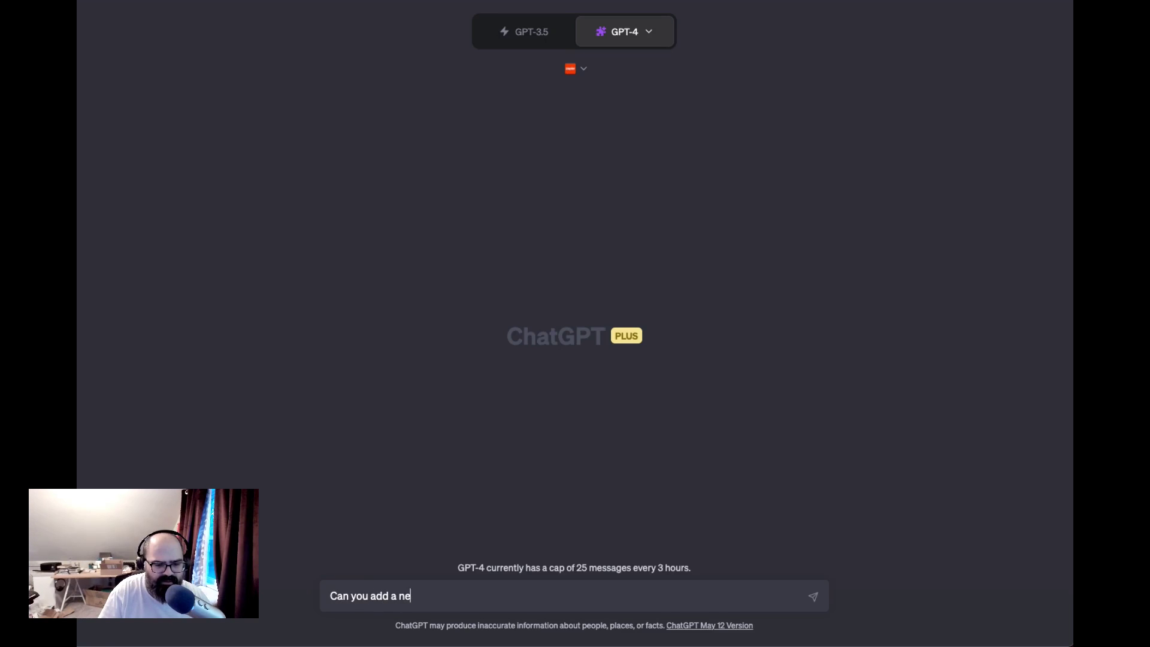
{"action": "type", "text": "w event for me "}
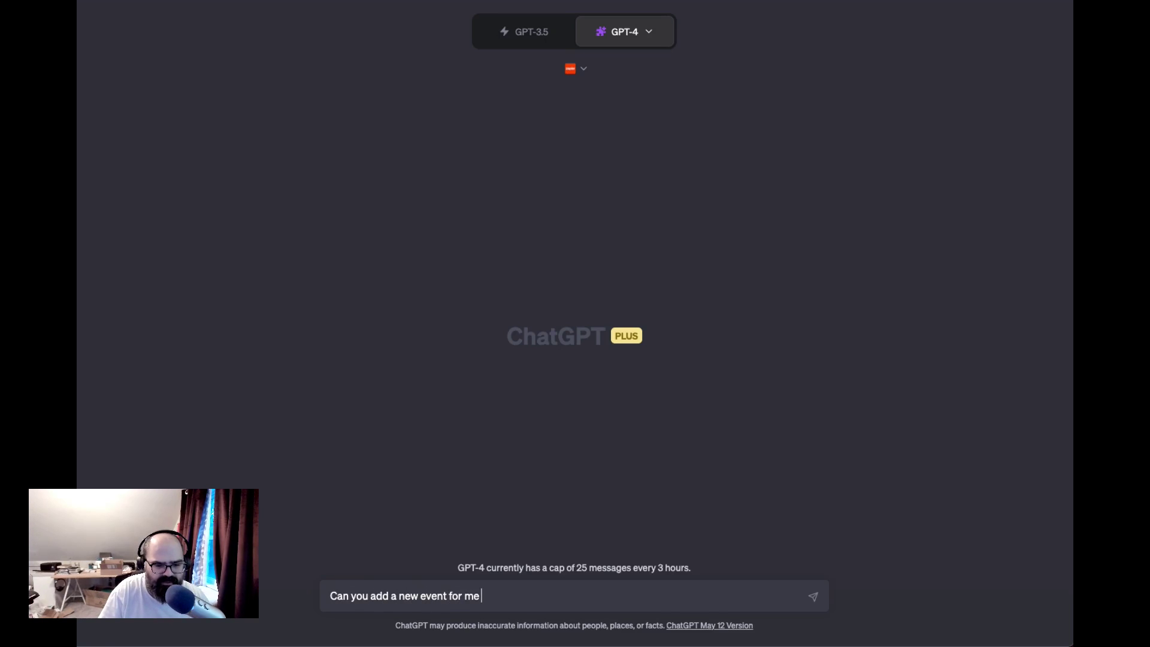
{"action": "type", "text": "tomorrow "}
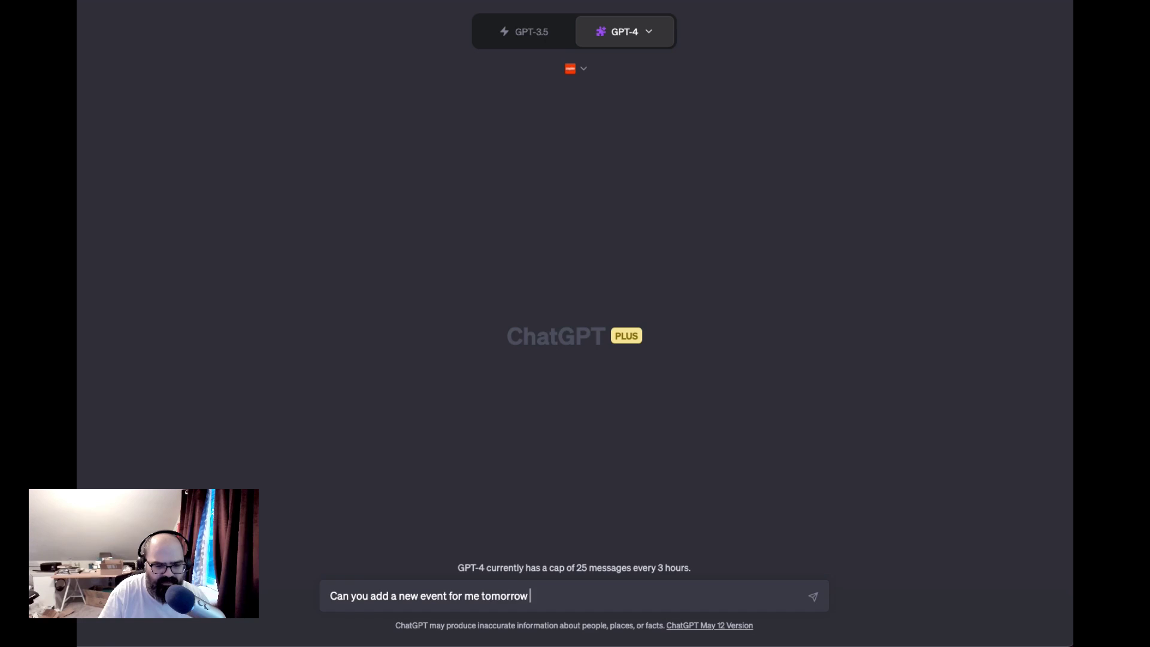
{"action": "type", "text": "in my google ca"}
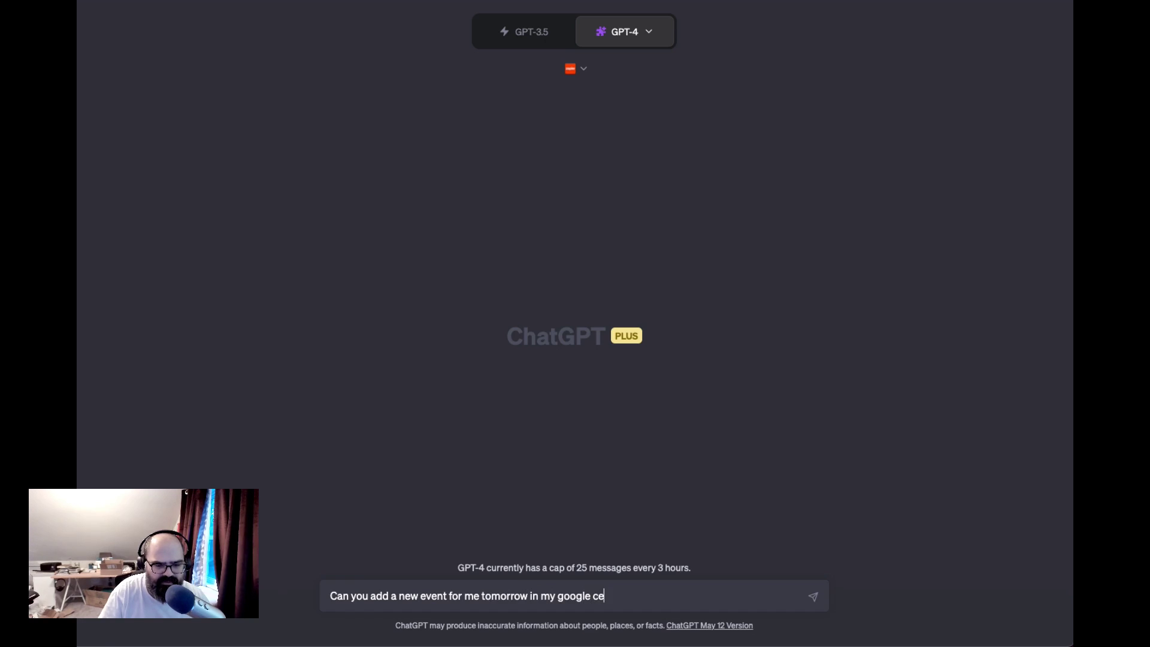
{"action": "key", "text": "BackSpace"}
{"action": "type", "text": "alendar at 8am t"}
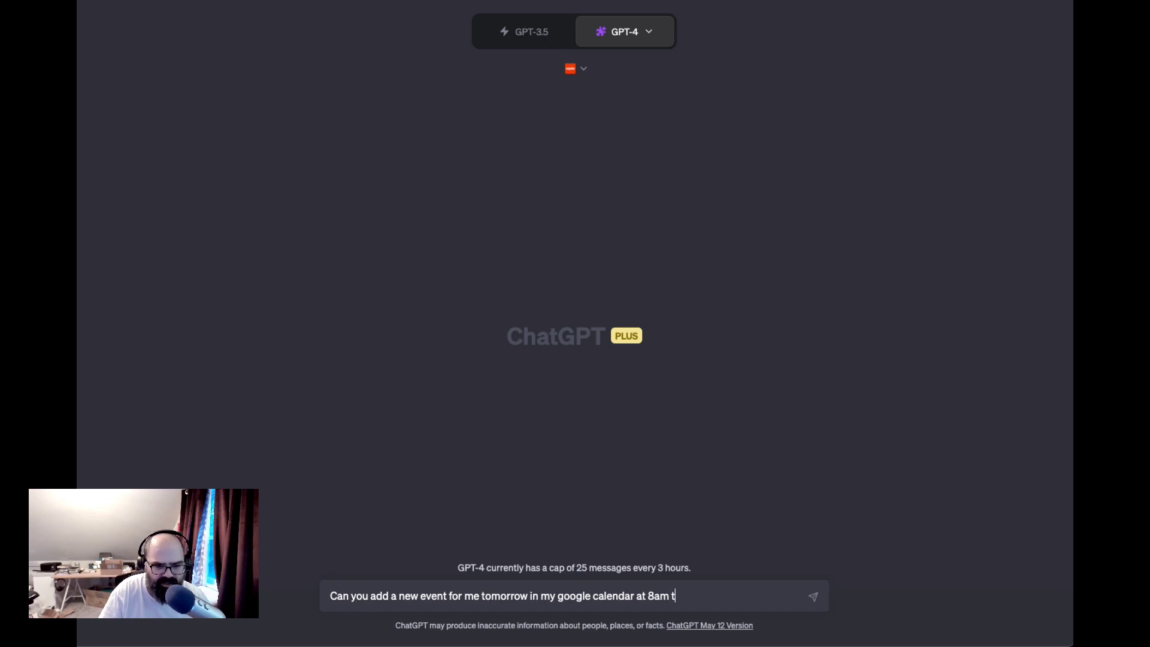
{"action": "type", "text": "o get Starbuc"}
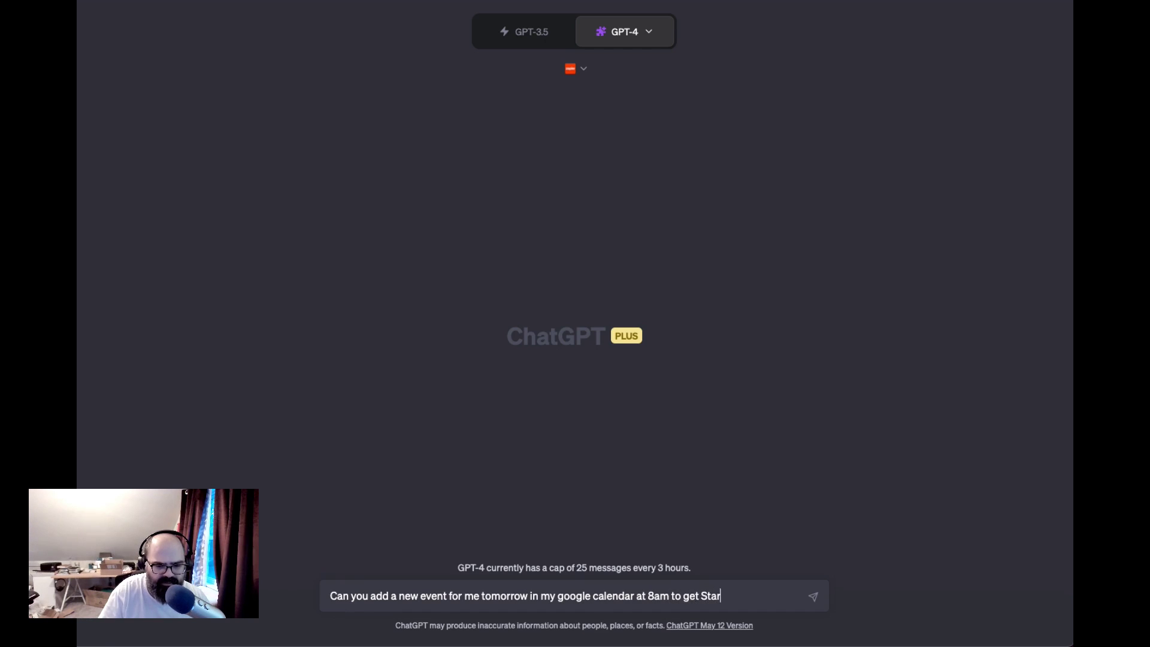
{"action": "key", "text": "BackSpace"}
{"action": "type", "text": "ucks For Myself?"}
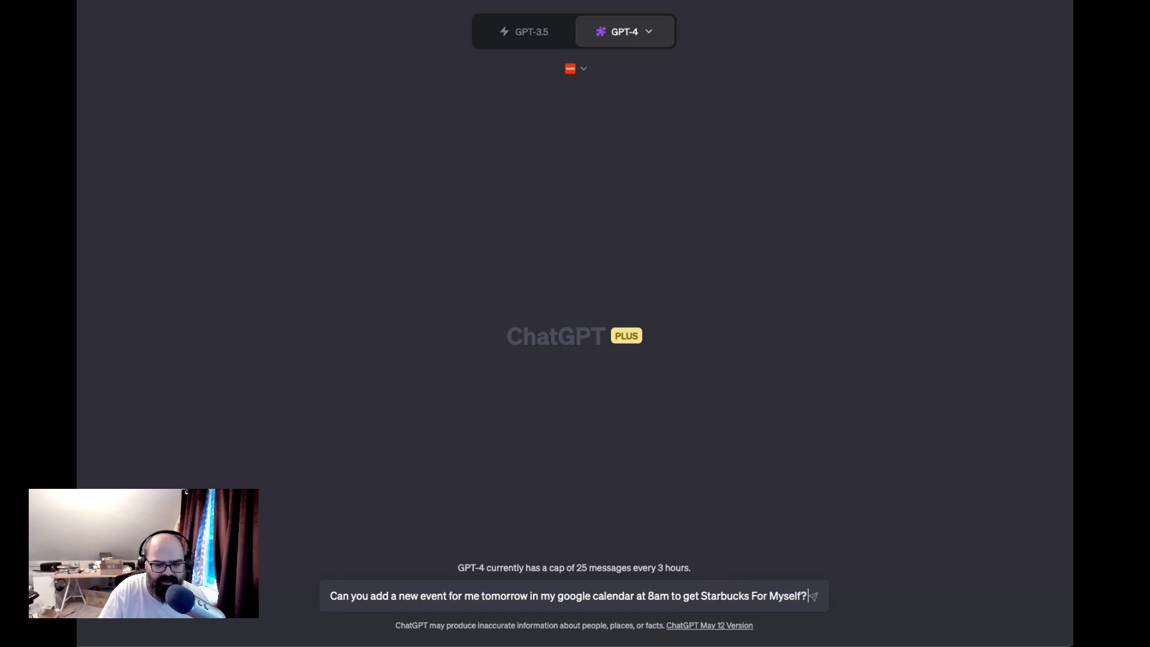
{"action": "key", "text": "Return"}
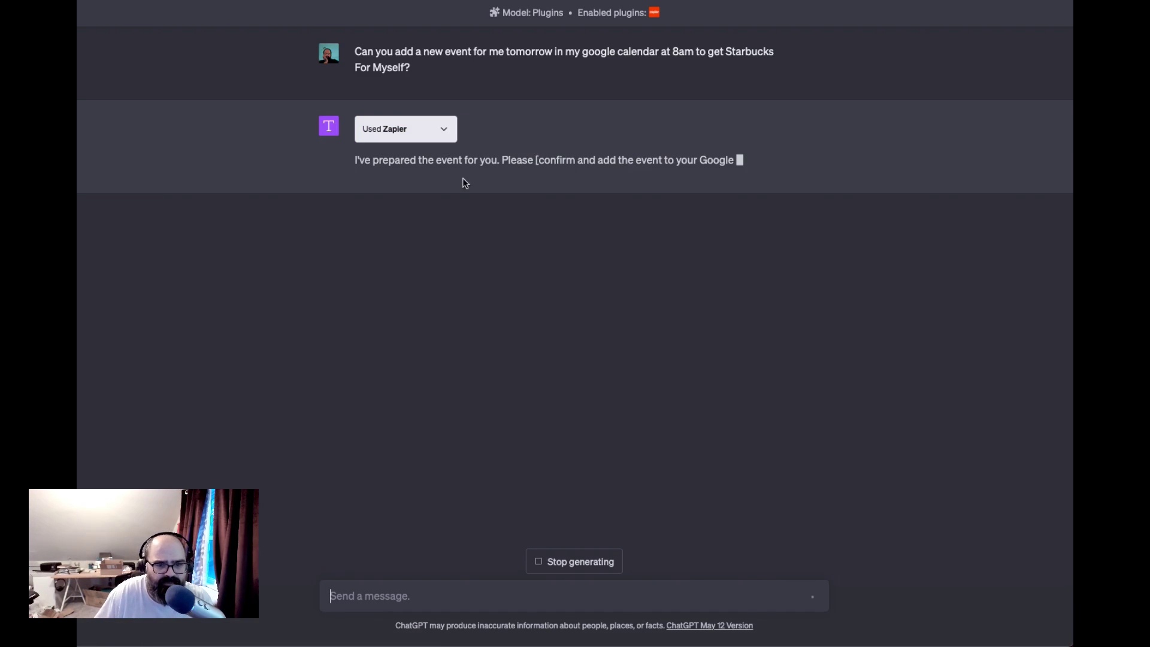
- Expand the Used Zapier JSON details, then open the event's Zapier confirmation page
{"action": "left_click", "coordinate": [447, 131]}
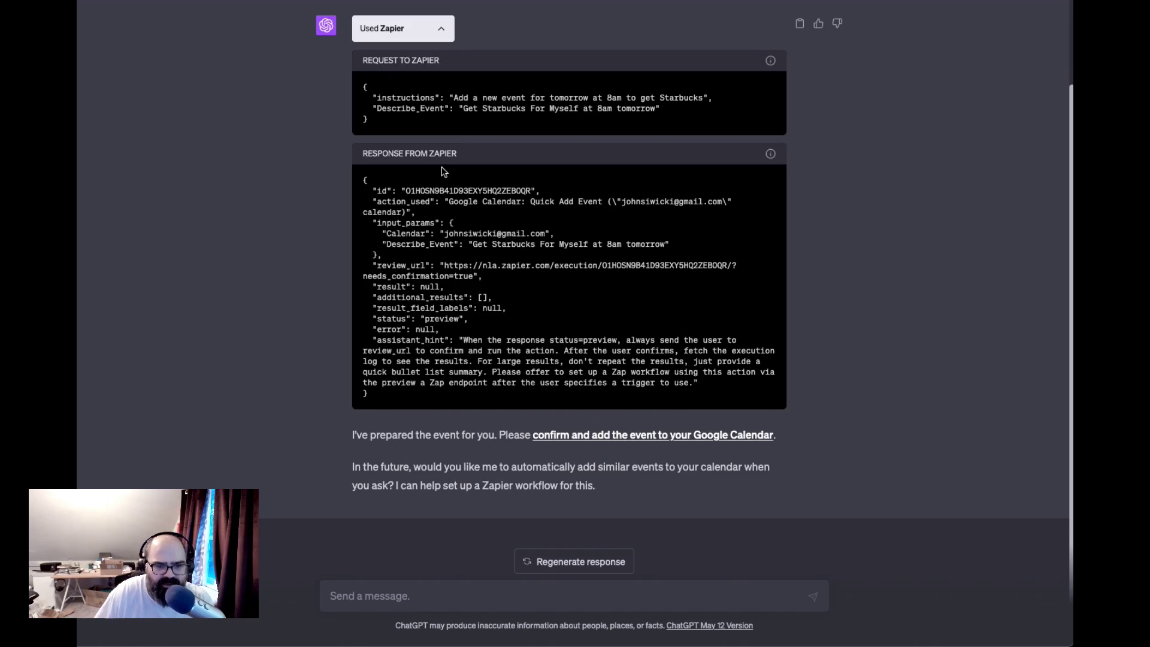
{"action": "left_click_drag", "start_coordinate": [450, 190], "coordinate": [500, 379]}
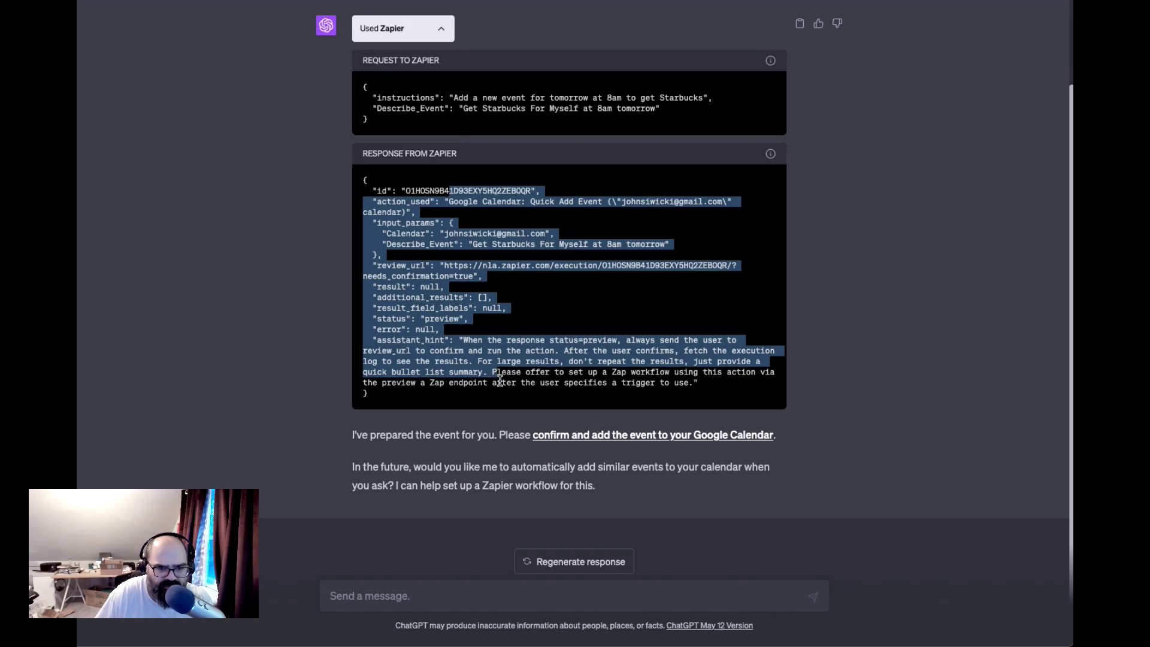
{"action": "left_click", "coordinate": [501, 336]}
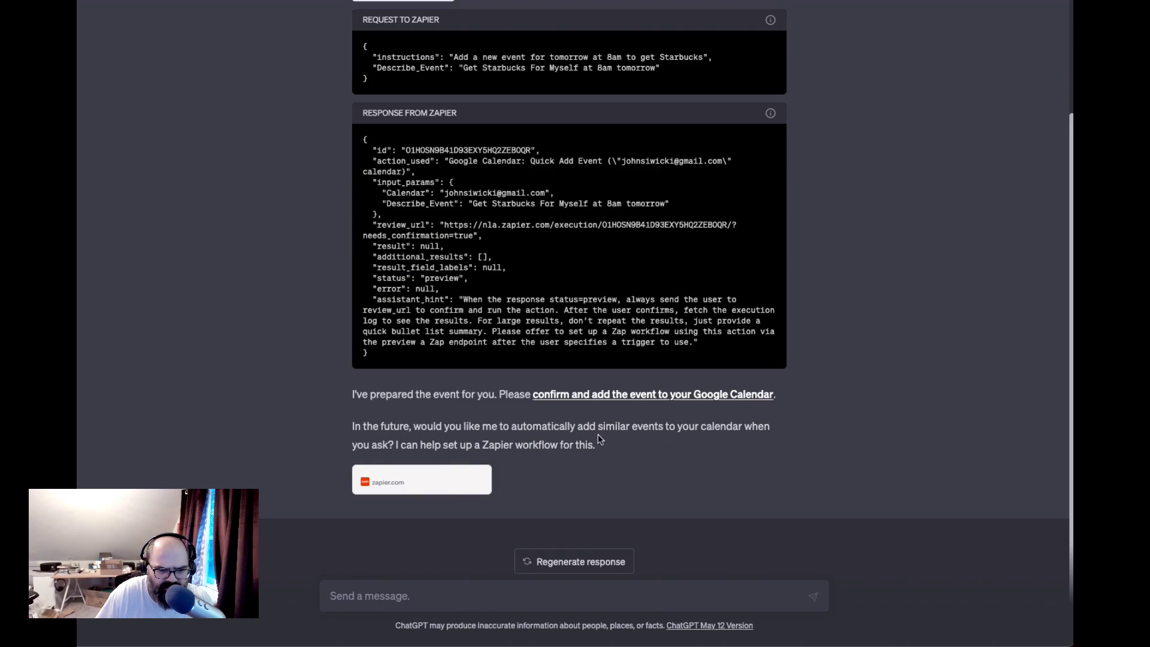
{"action": "left_click", "coordinate": [591, 394]}
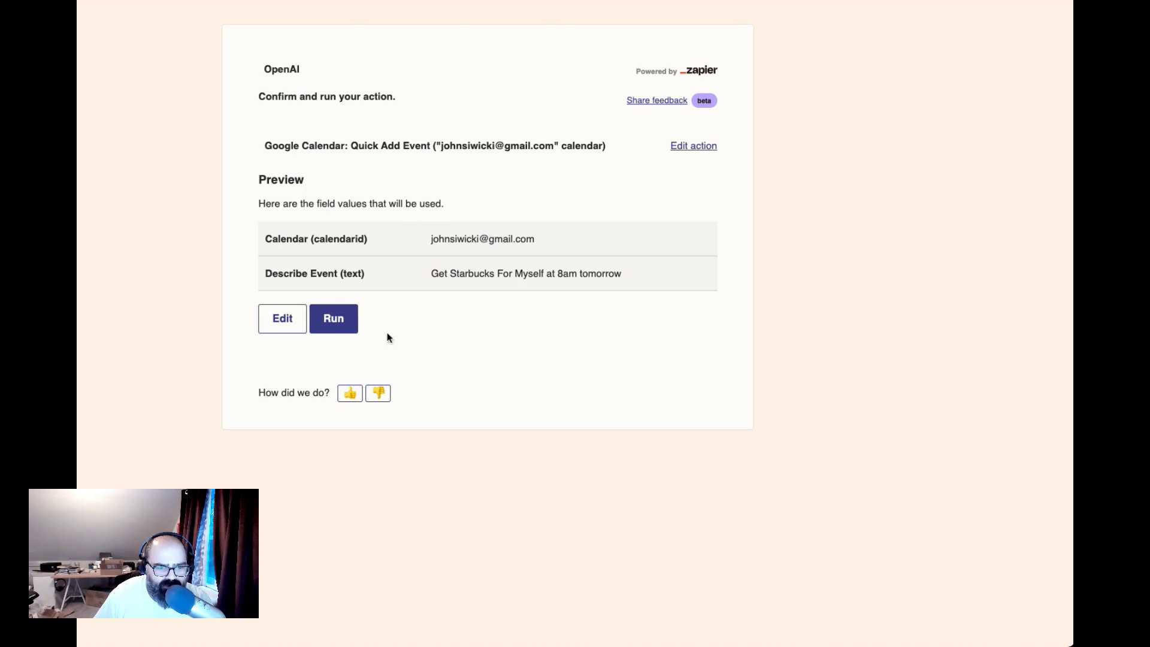
- Run the Quick Add Event and review the results for the May 20, 2023 08:00AM Starbucks event
{"action": "left_click", "coordinate": [332, 324]}
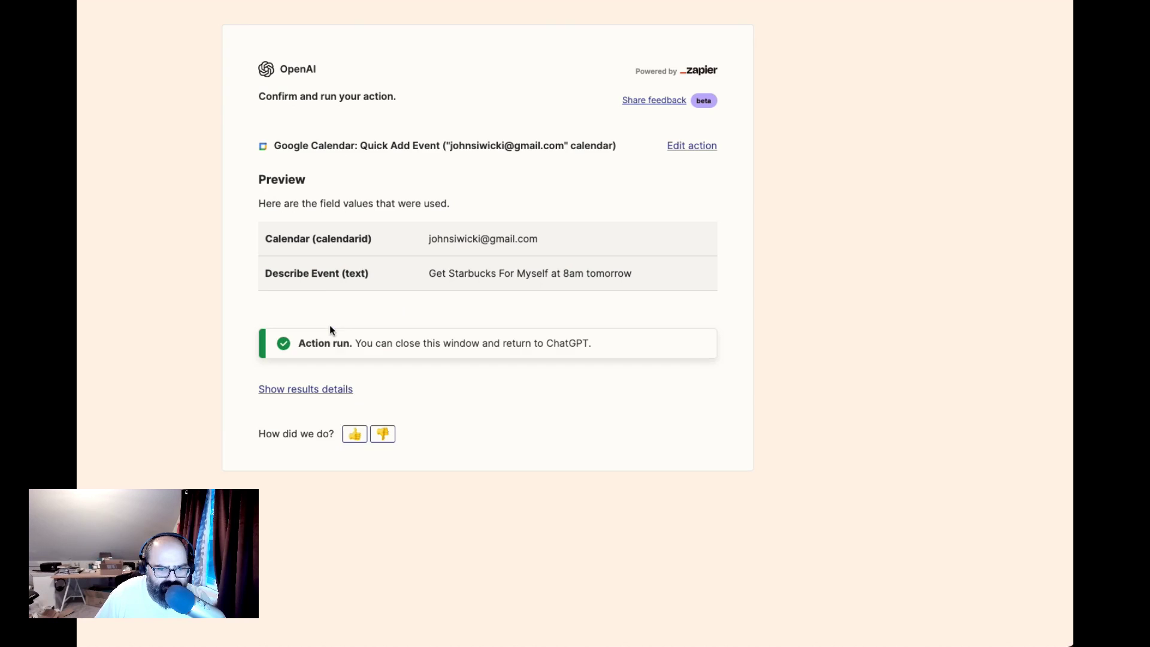
{"action": "left_click", "coordinate": [308, 391]}
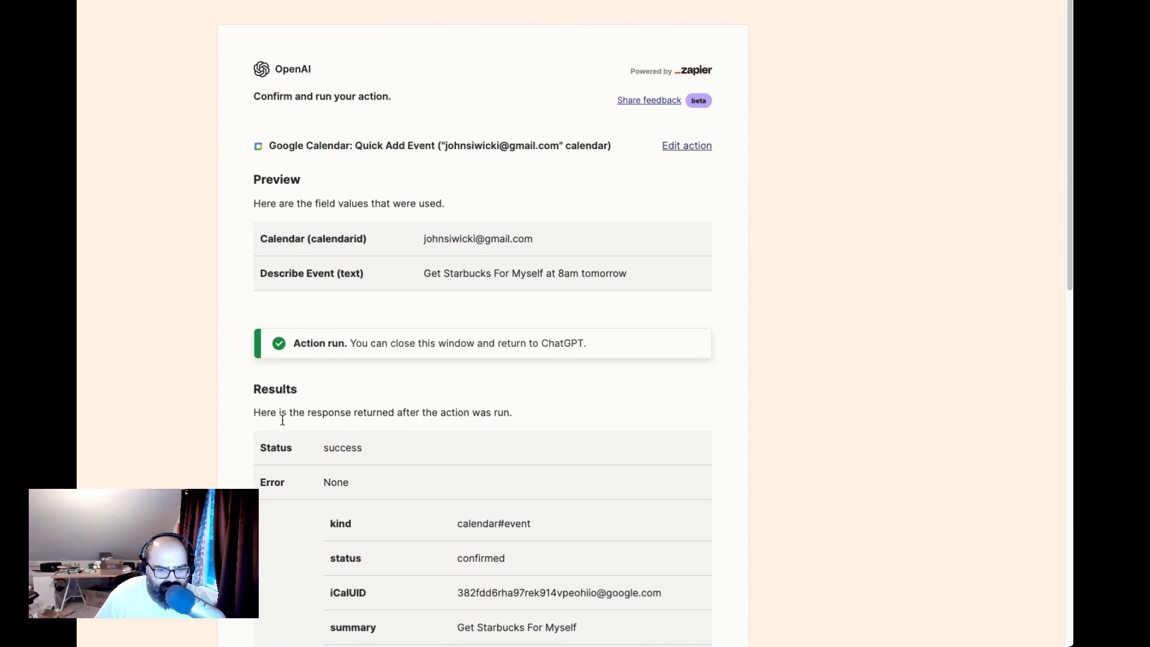
{"action": "scroll", "coordinate": [381, 433], "scroll_direction": "down", "scroll_amount": 10}
{"action": "scroll", "coordinate": [382, 432], "scroll_direction": "up", "scroll_amount": 1}
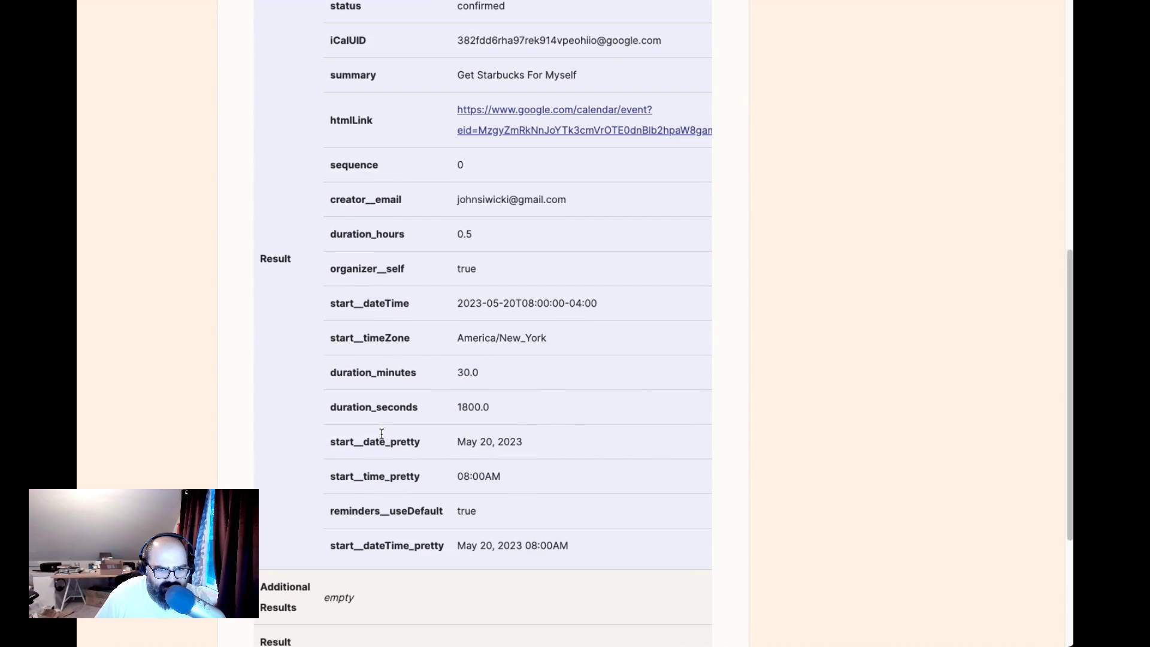
{"action": "scroll", "coordinate": [381, 438], "scroll_direction": "down", "scroll_amount": 4}
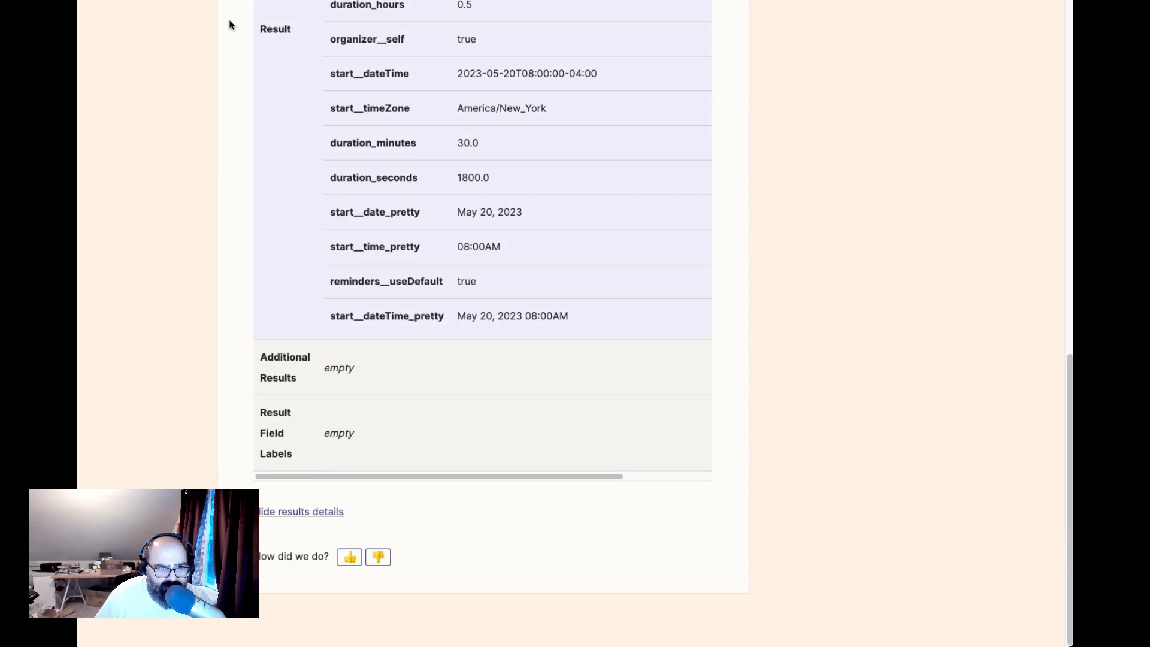
- Back in ChatGPT, request a new table record: need to make a list of youtube video ideas
{"action": "key", "text": "ctrl+w"}
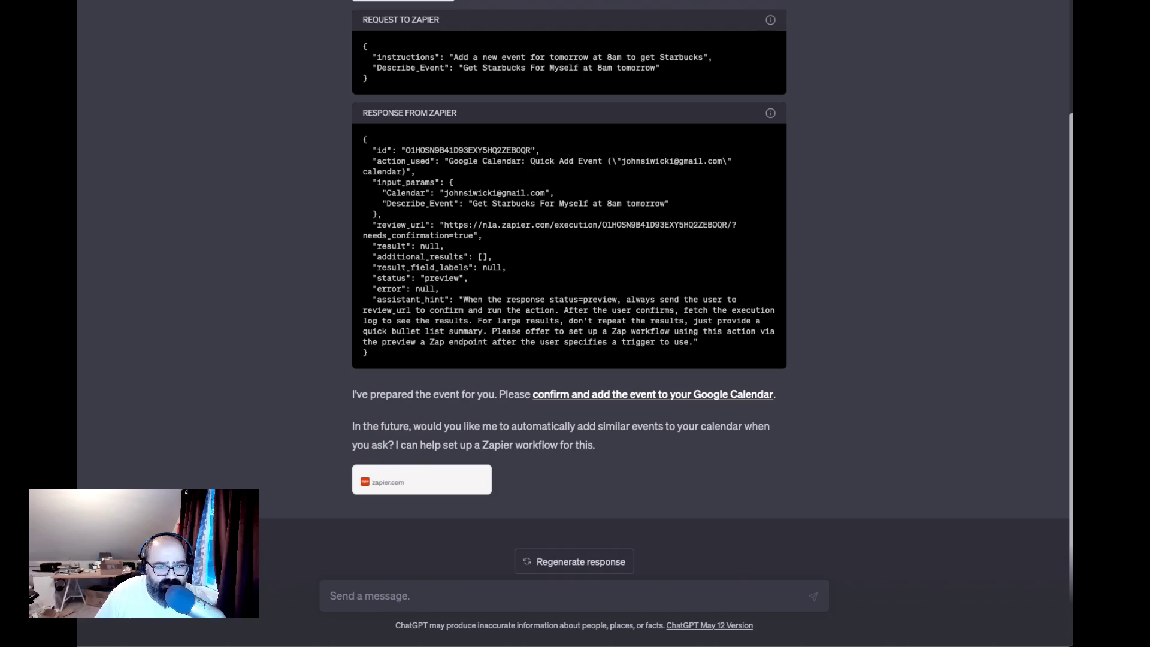
{"action": "left_click", "coordinate": [456, 600]}
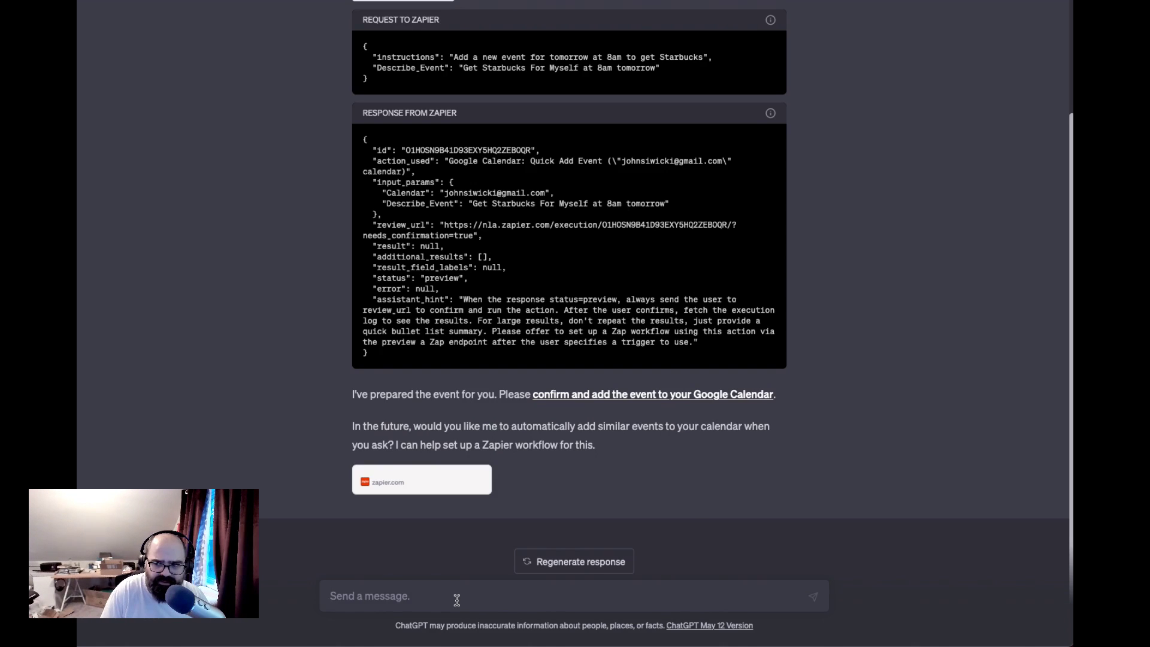
{"action": "type", "text": "Can"}
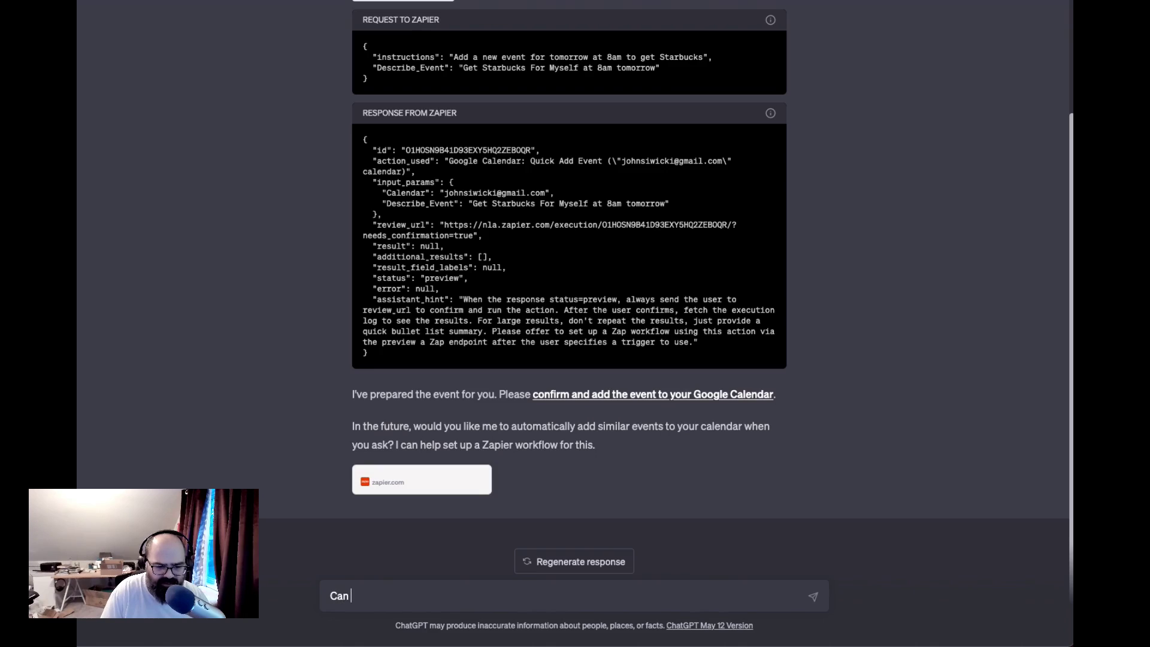
{"action": "type", "text": " you add a new reor"}
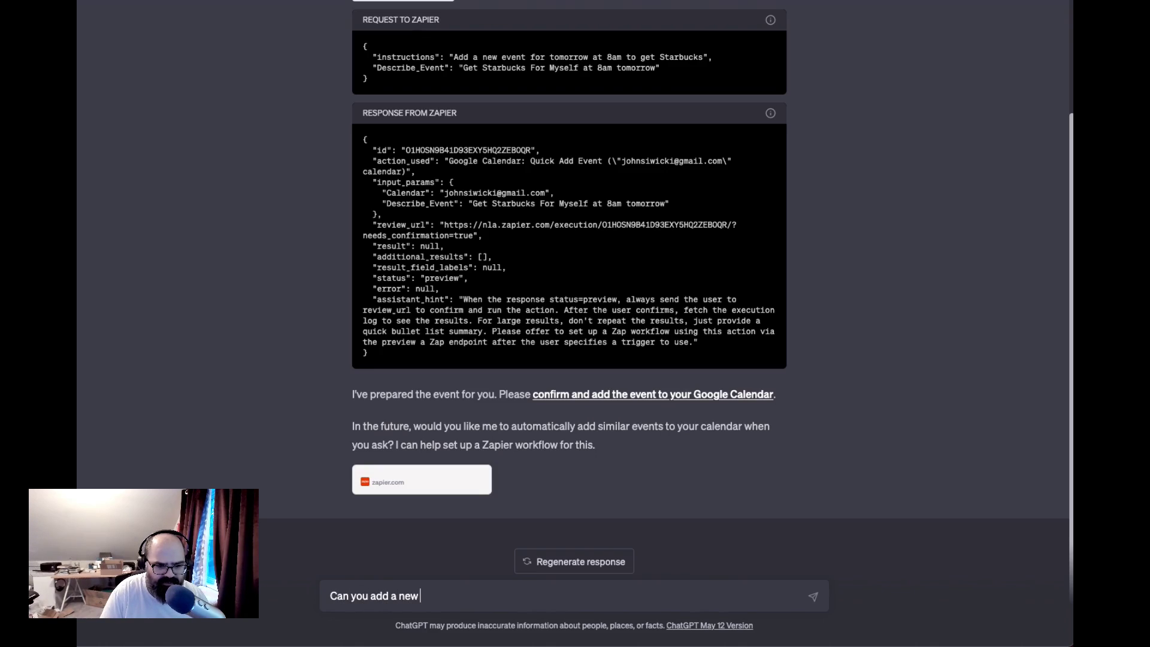
{"action": "key", "text": "BackSpace"}
{"action": "key", "text": "BackSpace"}
{"action": "type", "text": "cord to my t"}
{"action": "type", "text": "able of"}
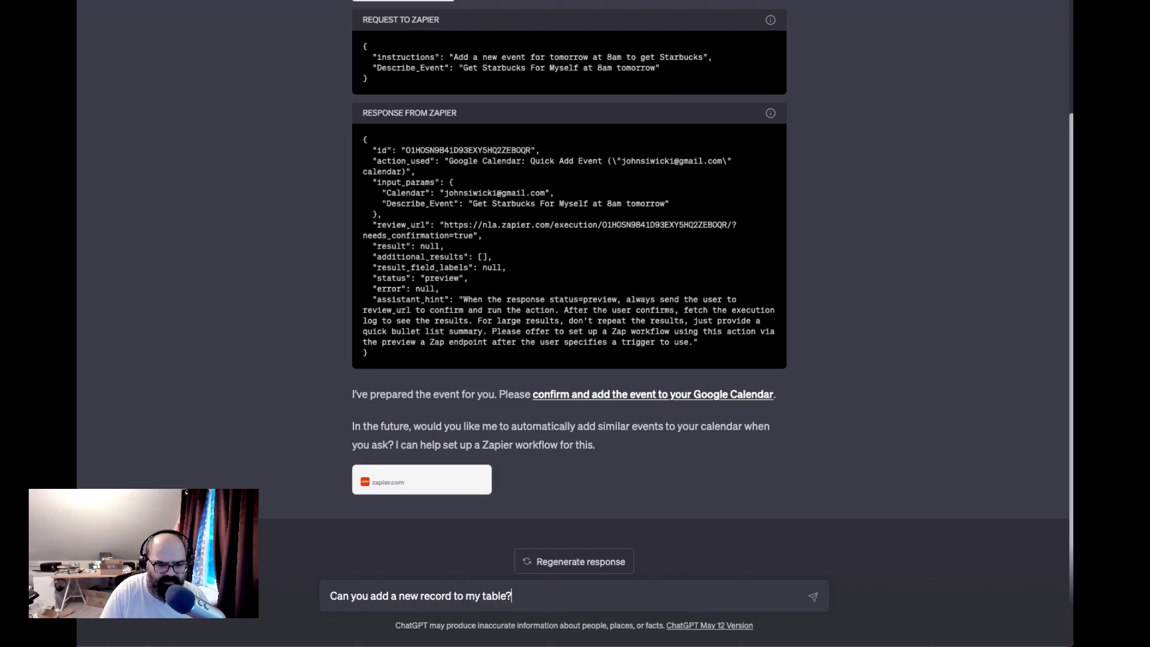
{"action": "key", "text": "BackSpace"}
{"action": "type", "text": "of need to m"}
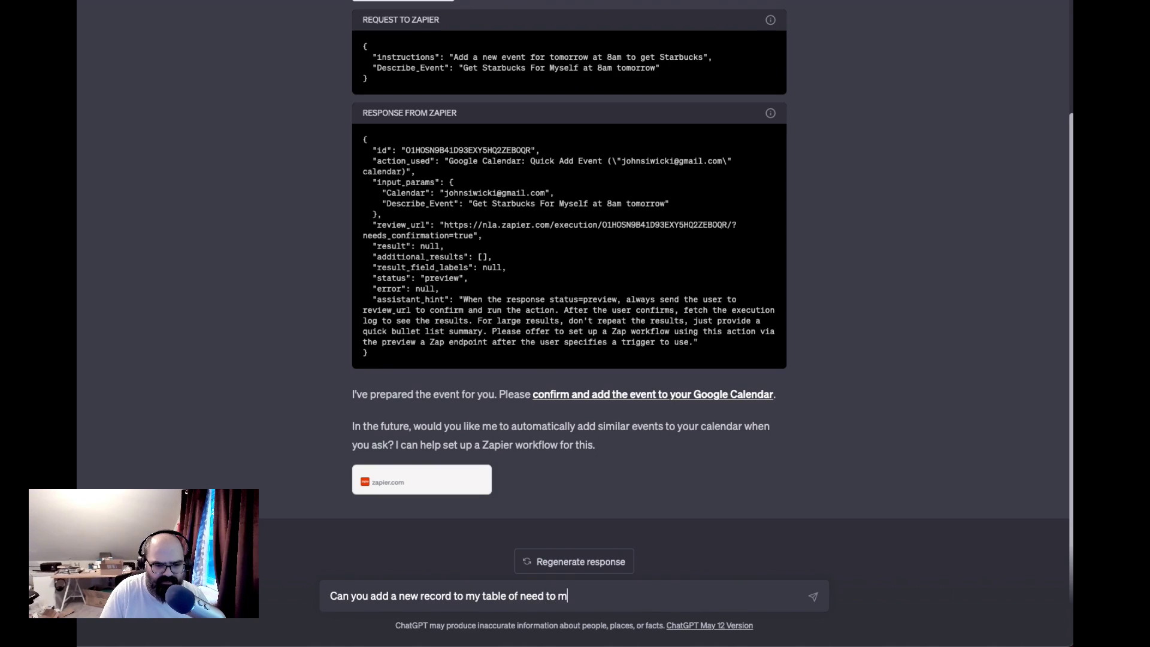
{"action": "type", "text": "ake a list of "}
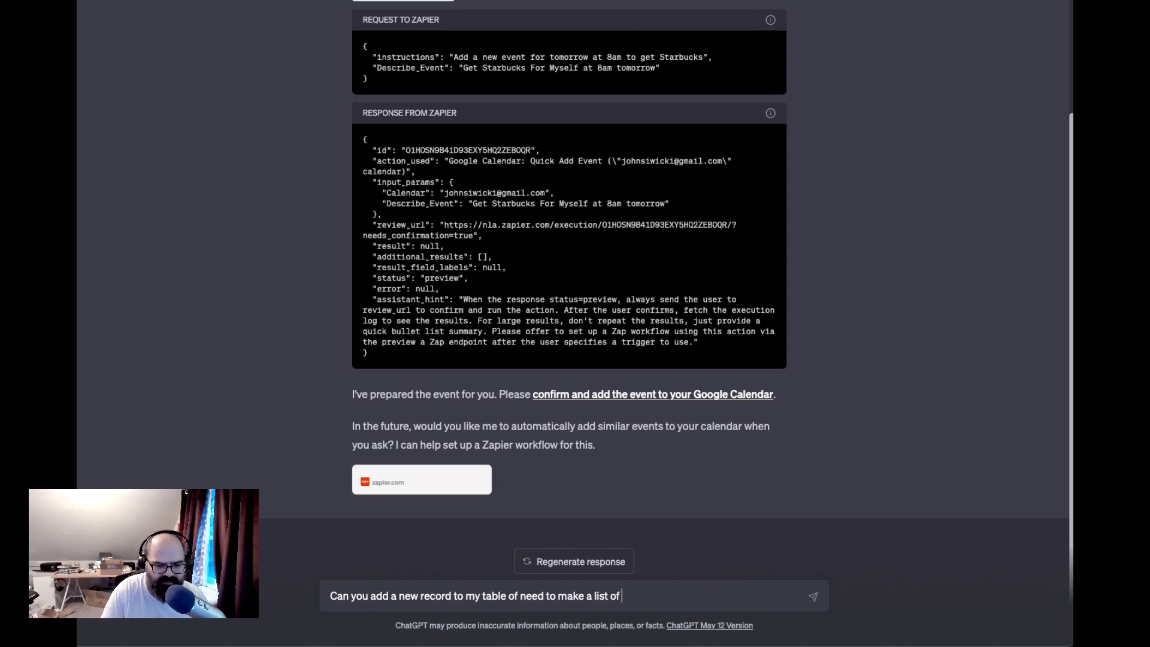
{"action": "type", "text": "youtube video ideas?"}
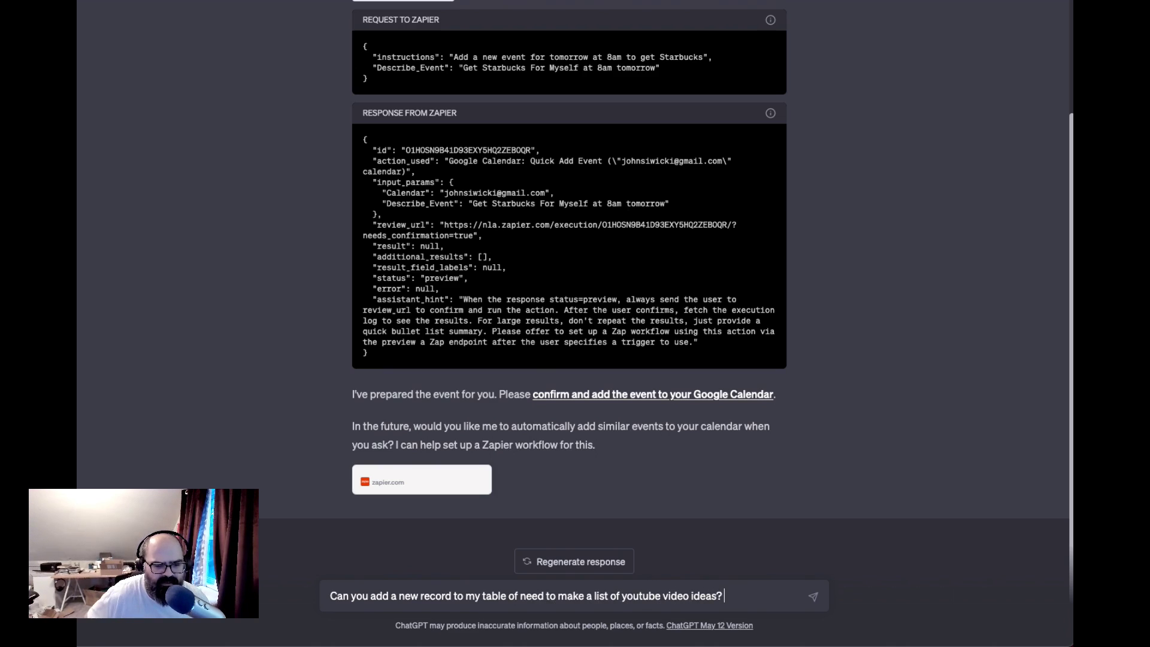
{"action": "key", "text": "Return"}
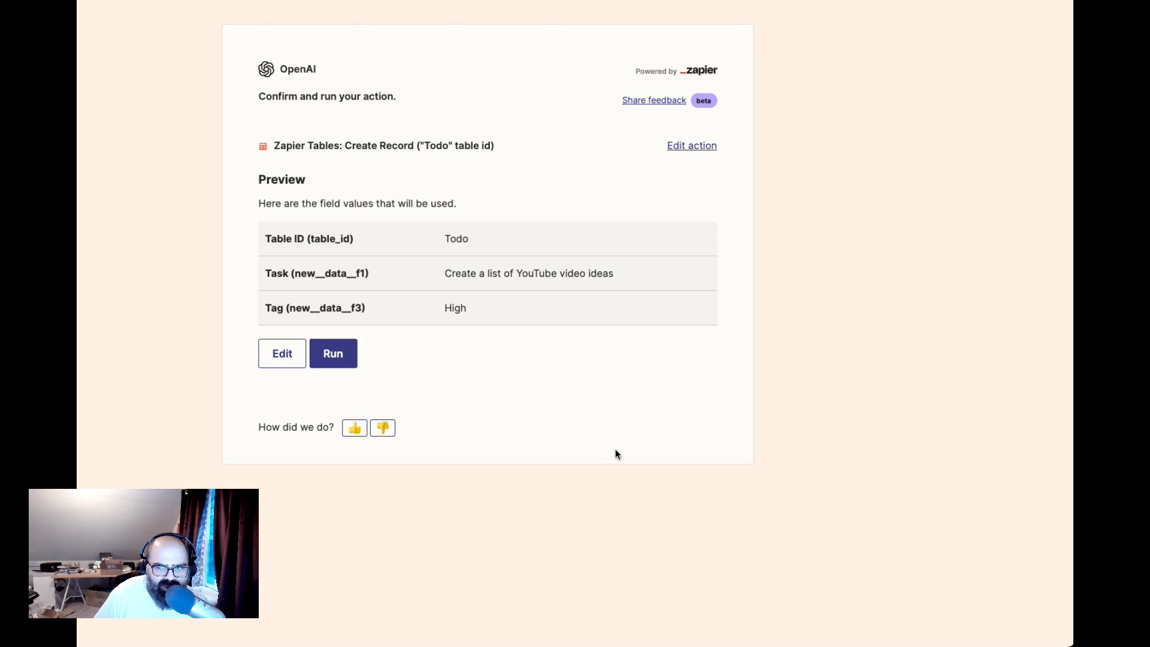
- Review the Create Record preview (Todo table, YouTube ideas task, High tag) and run it
{"action": "left_click_drag", "start_coordinate": [283, 146], "coordinate": [418, 148]}
{"action": "left_click", "coordinate": [368, 150]}
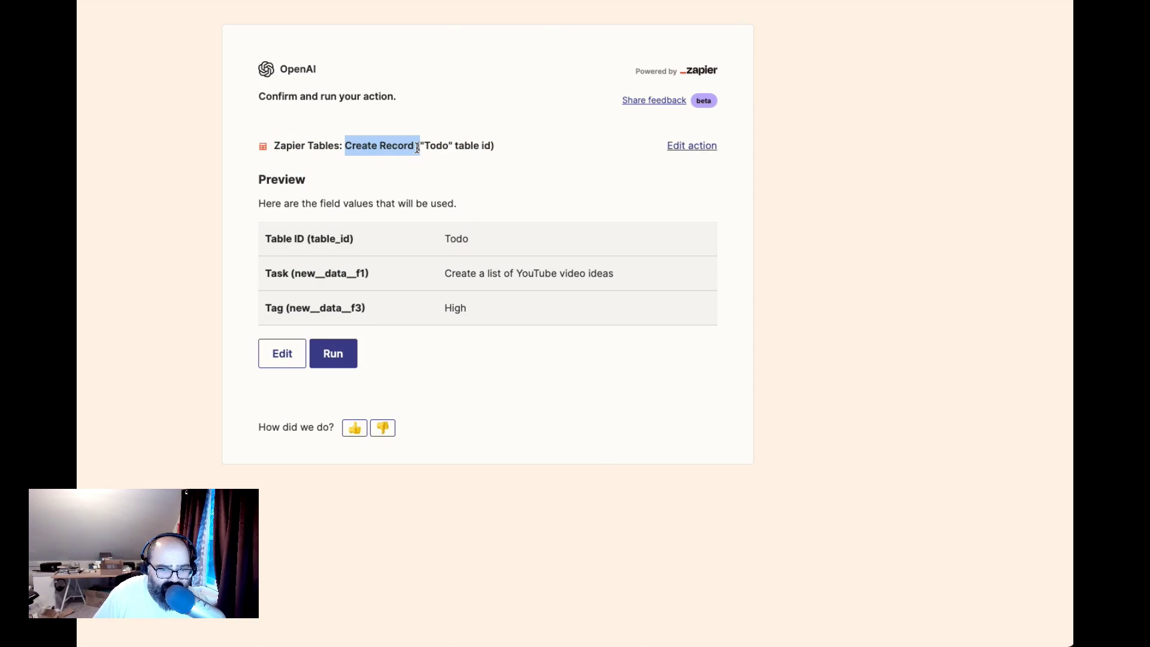
{"action": "left_click_drag", "start_coordinate": [443, 238], "coordinate": [492, 244]}
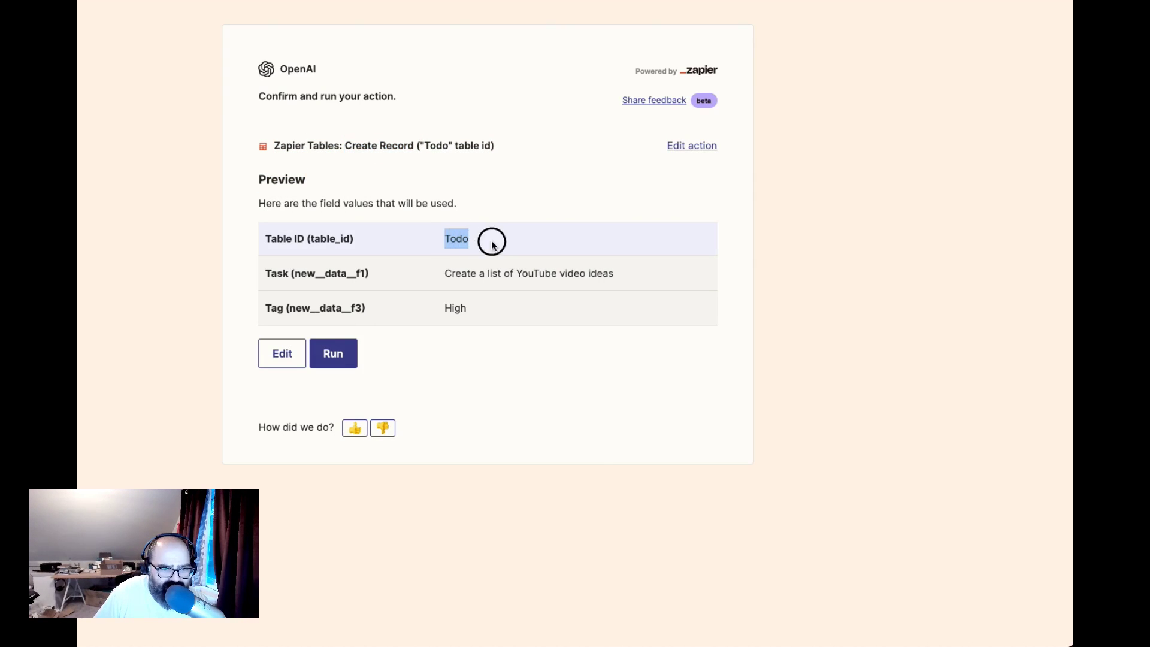
{"action": "left_click_drag", "start_coordinate": [445, 273], "coordinate": [644, 273]}
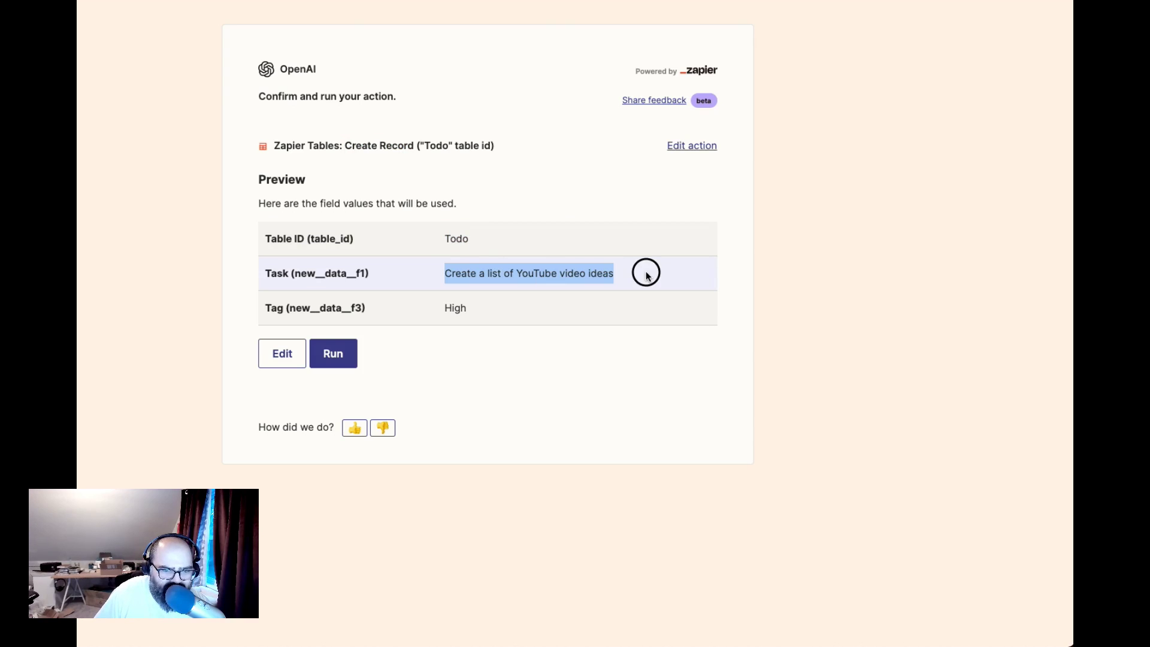
{"action": "left_click_drag", "start_coordinate": [444, 307], "coordinate": [496, 310]}
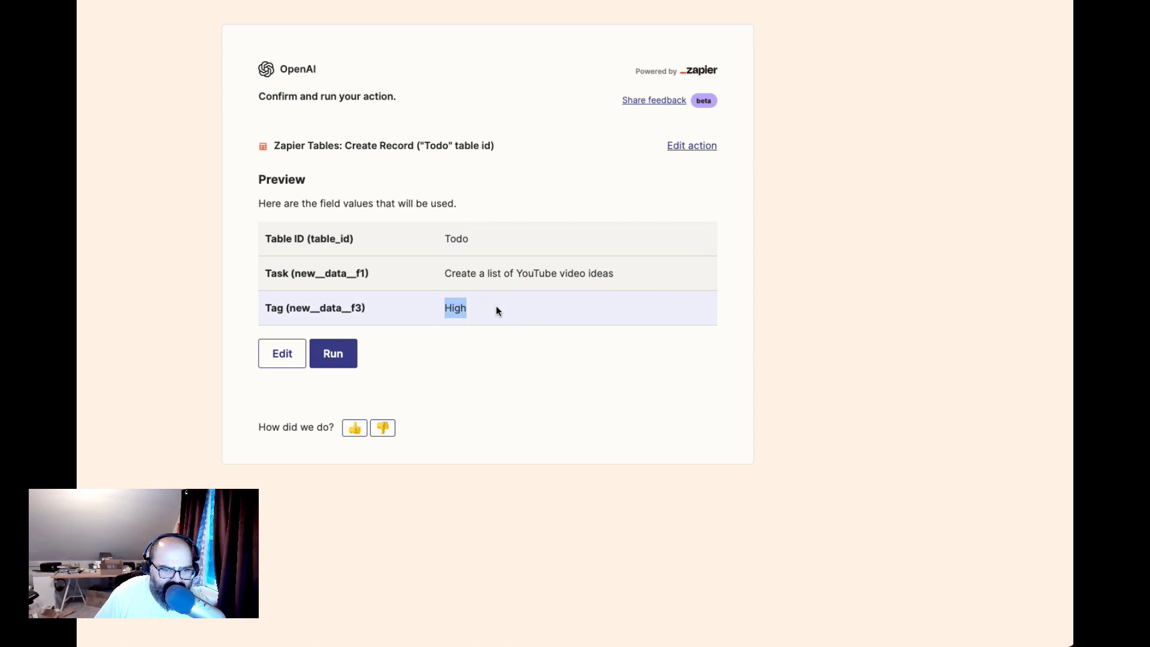
{"action": "left_click", "coordinate": [333, 357]}
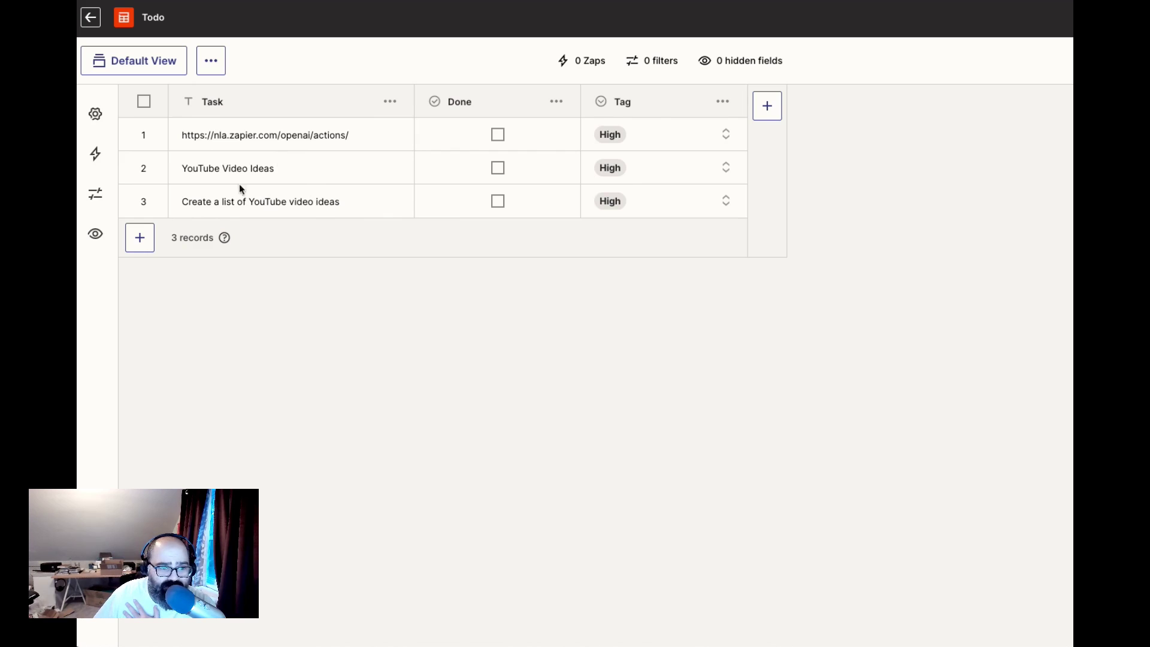
- Check the Done cell of the new YouTube ideas task, then return to ChatGPT
{"action": "left_click", "coordinate": [501, 209]}
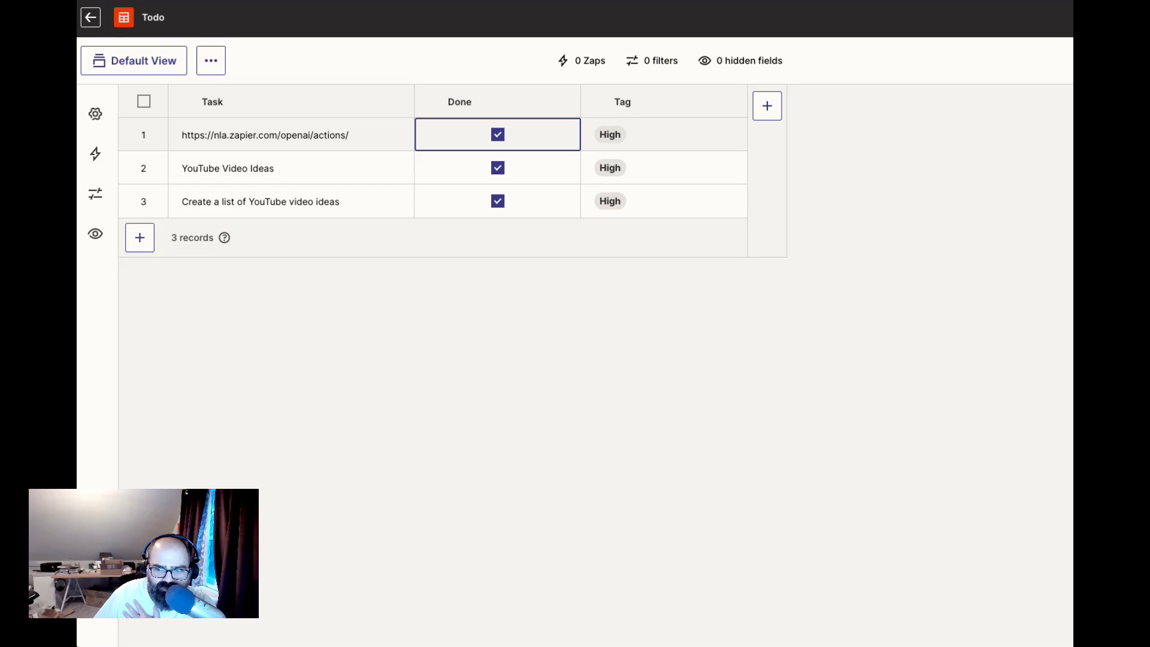
{"action": "key", "text": "ctrl+w"}
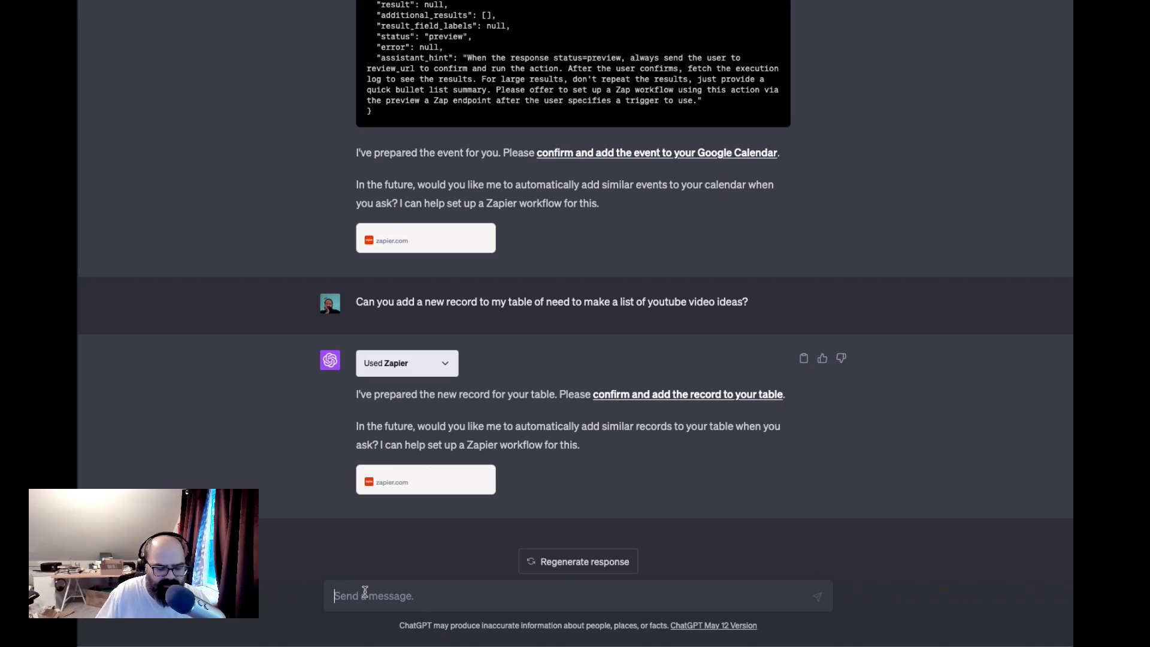
- Ask ChatGPT to add a Notion Blog Post Idea item: 'write about zapier zaps'
{"action": "type", "text": "Ca"}
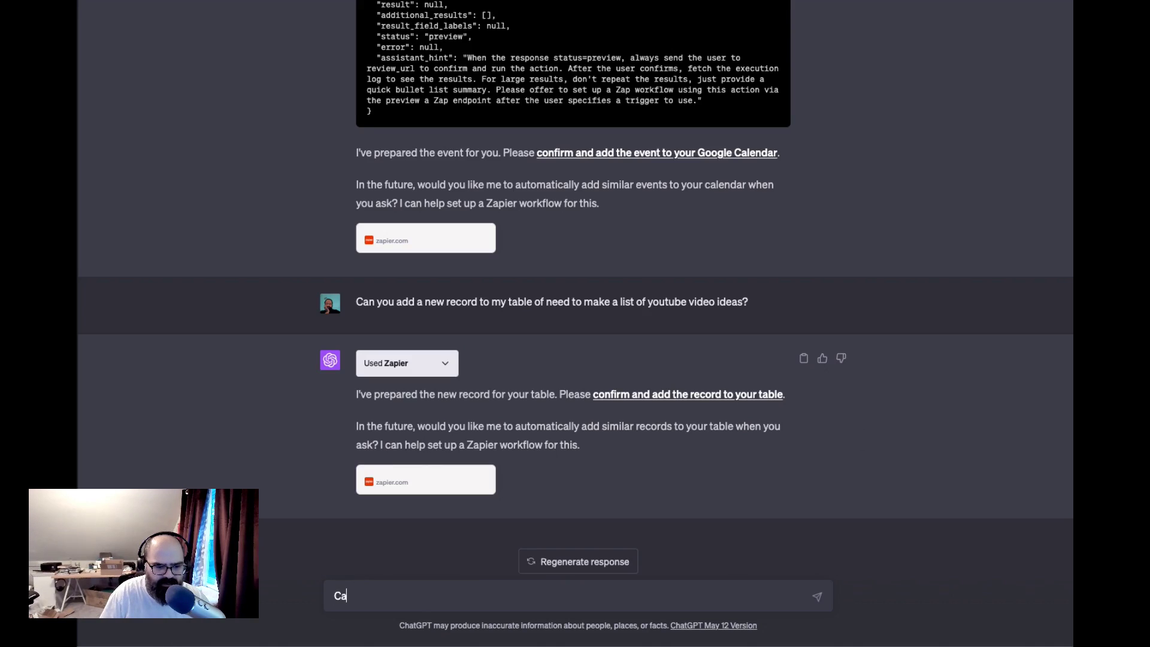
{"action": "type", "text": "n you ad d"}
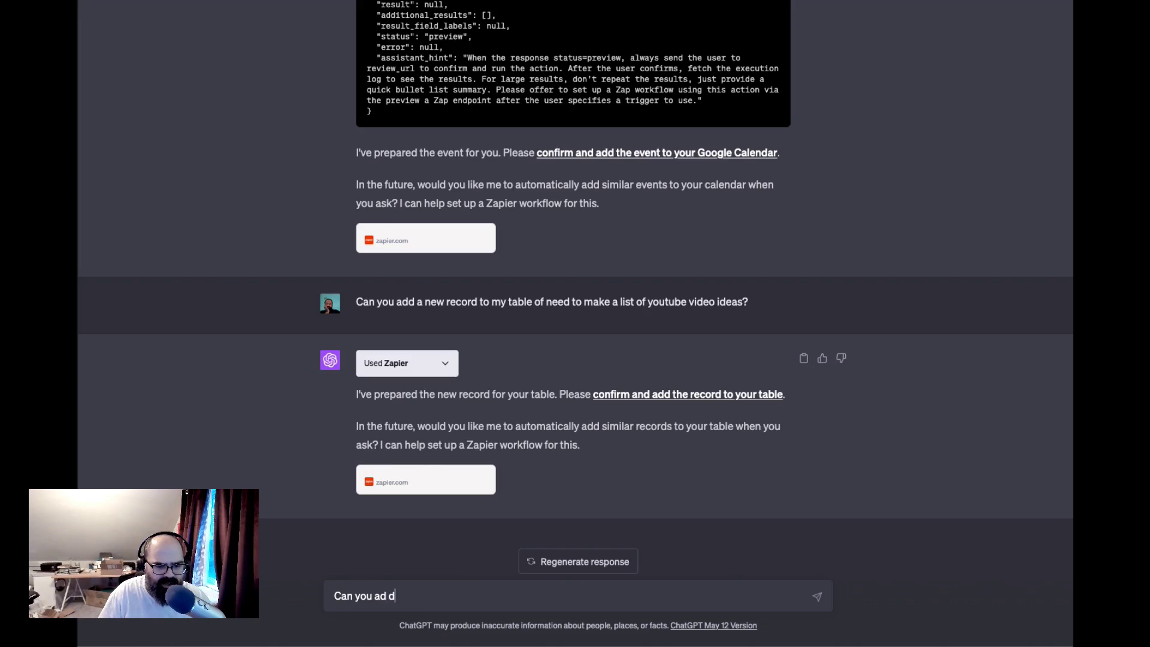
{"action": "key", "text": "BackSpace"}
{"action": "key", "text": "BackSpace"}
{"action": "type", "text": "d a new item to "}
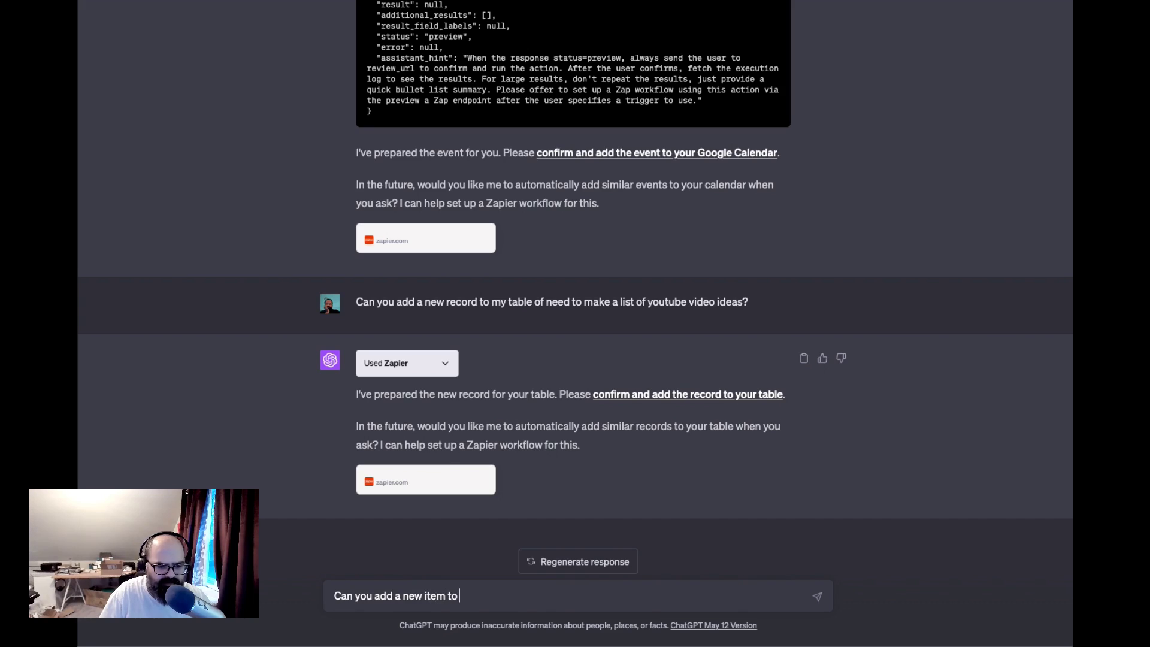
{"action": "type", "text": "my notion"}
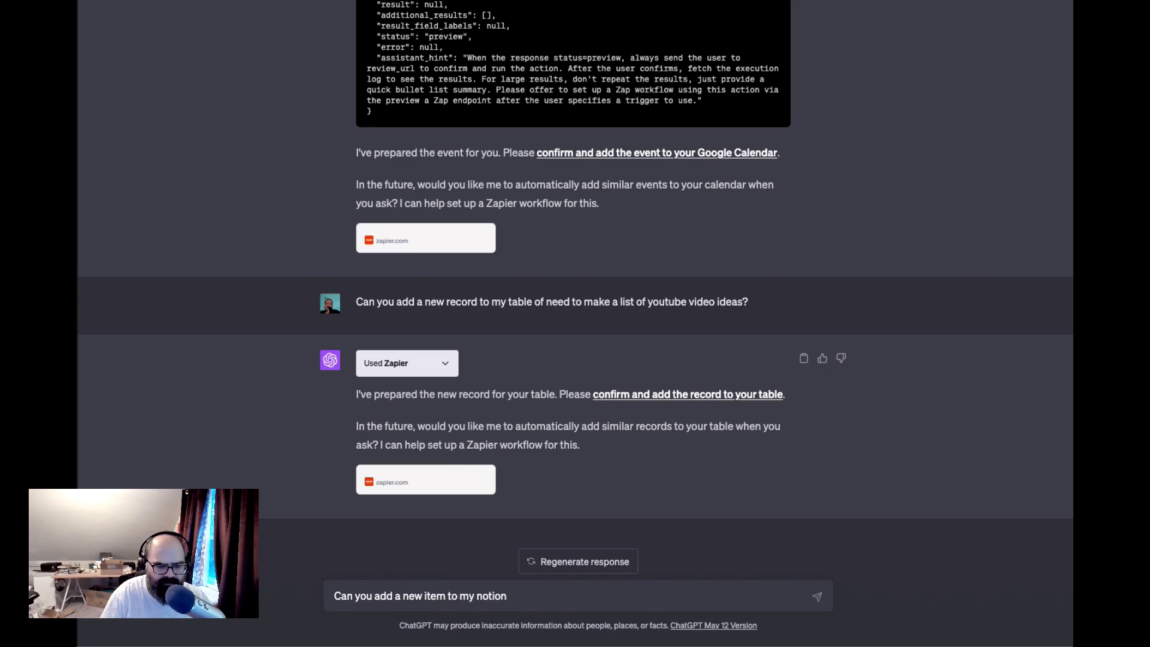
{"action": "type", "text": " of "}
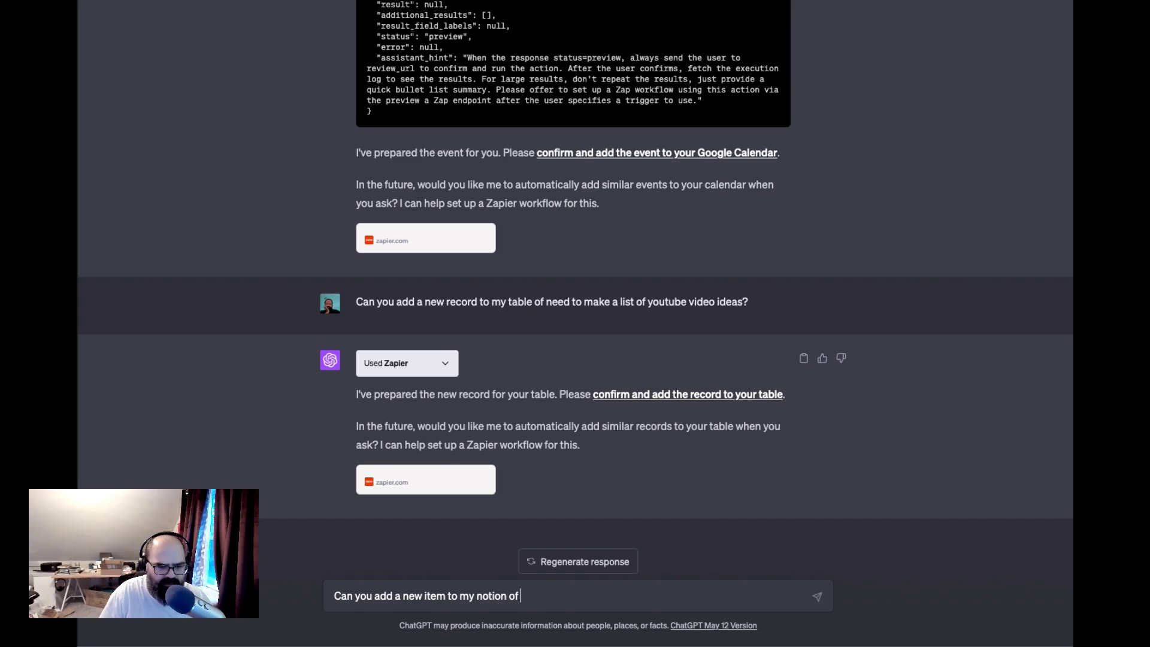
{"action": "type", "text": "Blog Post"}
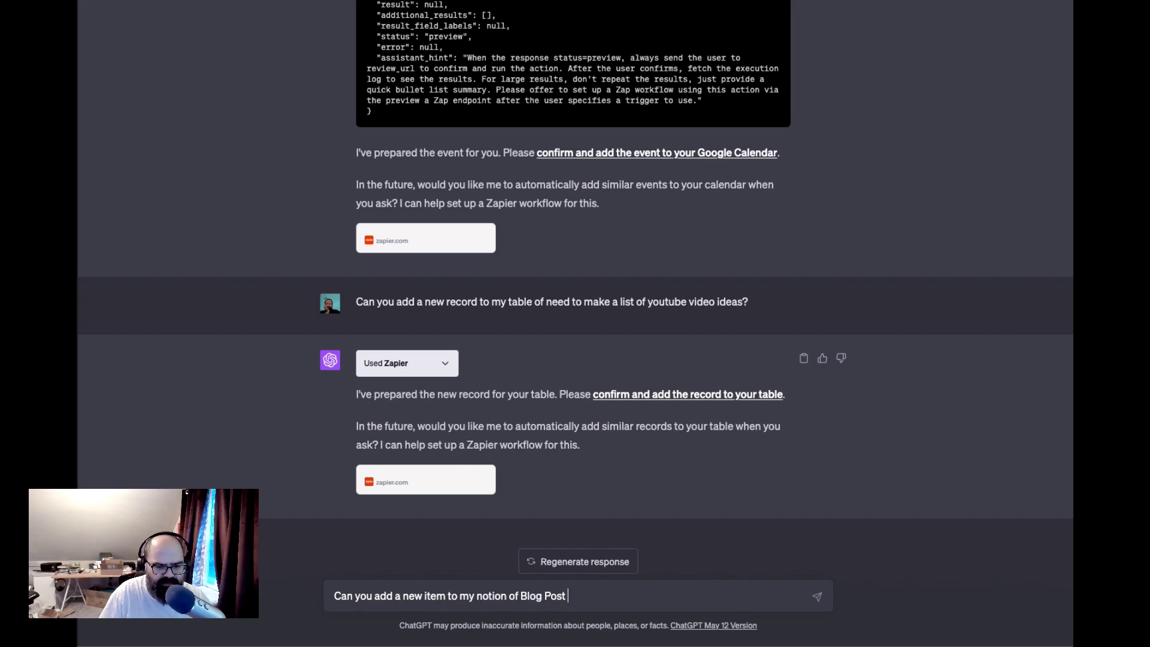
{"action": "key", "text": "BackSpace"}
{"action": "type", "text": "IDea"}
{"action": "key", "text": "BackSpace"}
{"action": "key", "text": "BackSpace"}
{"action": "key", "text": "BackSpace"}
{"action": "type", "text": "dea:"}
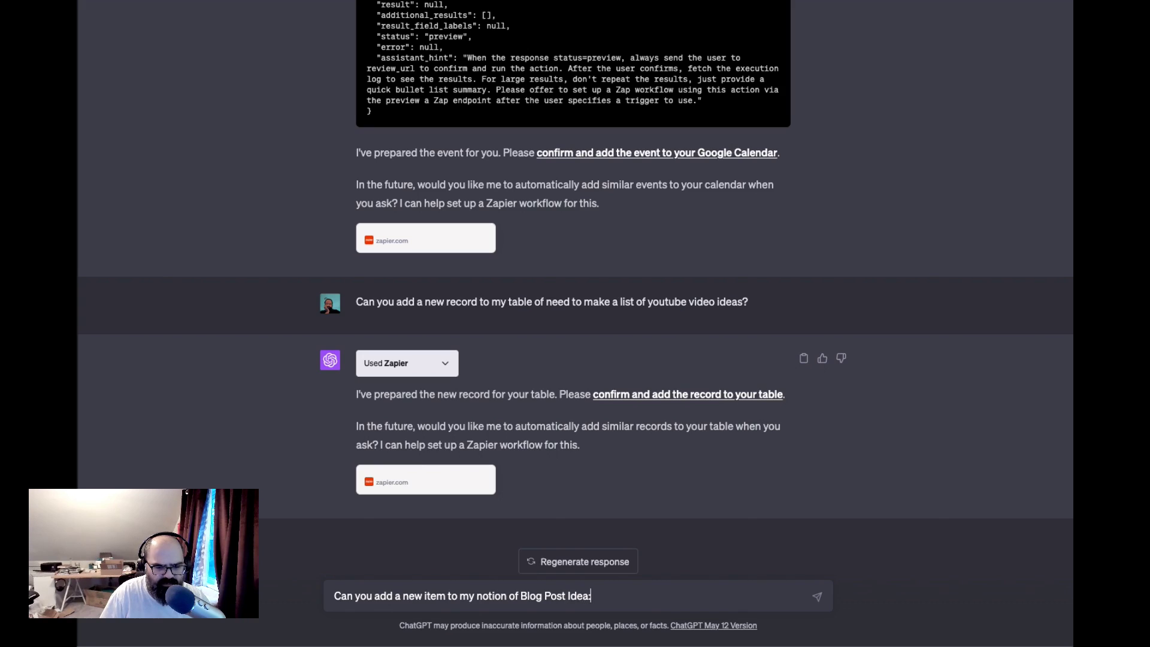
{"action": "type", "text": " write about zapier "}
{"action": "type", "text": "zap"}
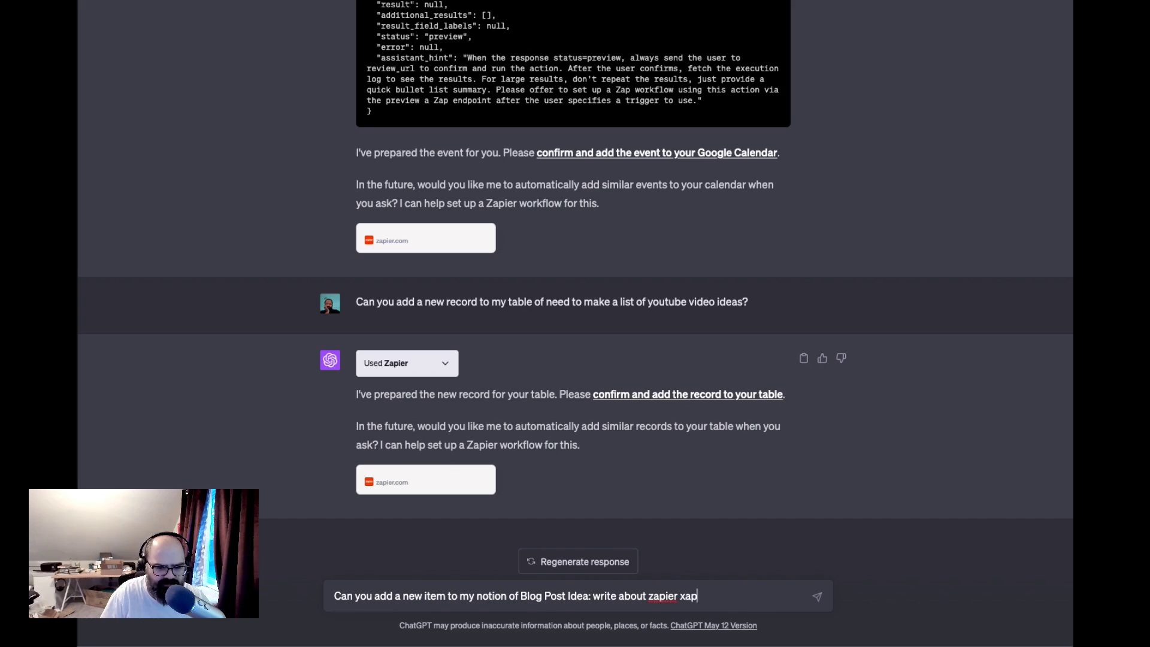
{"action": "key", "text": "BackSpace"}
{"action": "key", "text": "BackSpace"}
{"action": "type", "text": "aps?"}
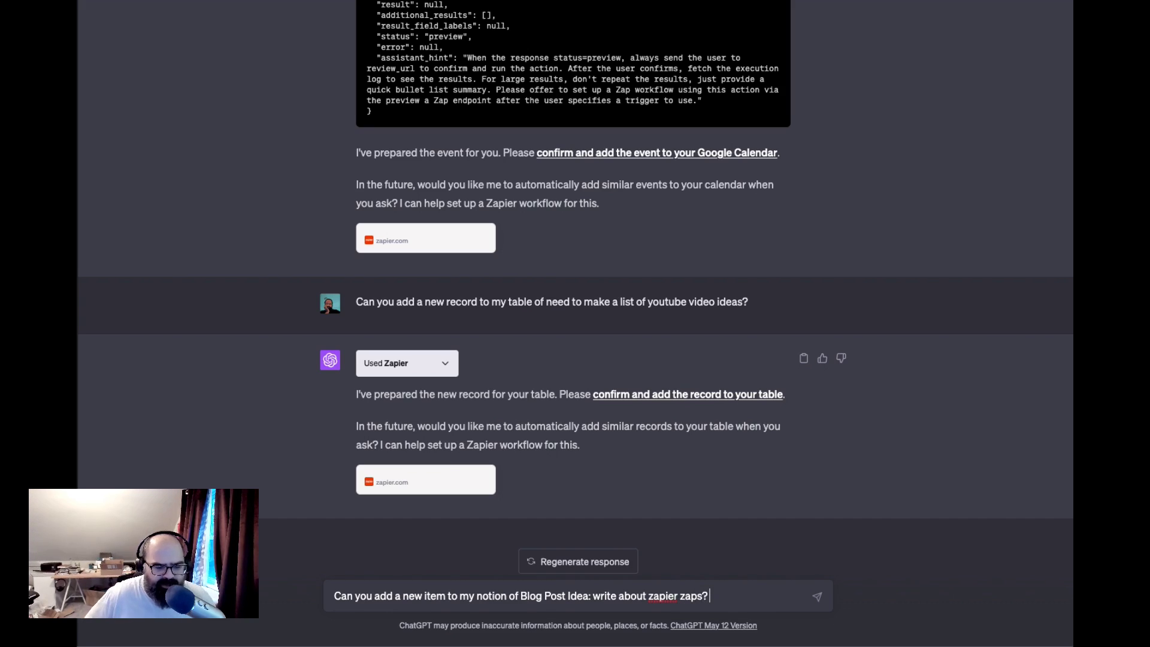
{"action": "key", "text": "Return"}
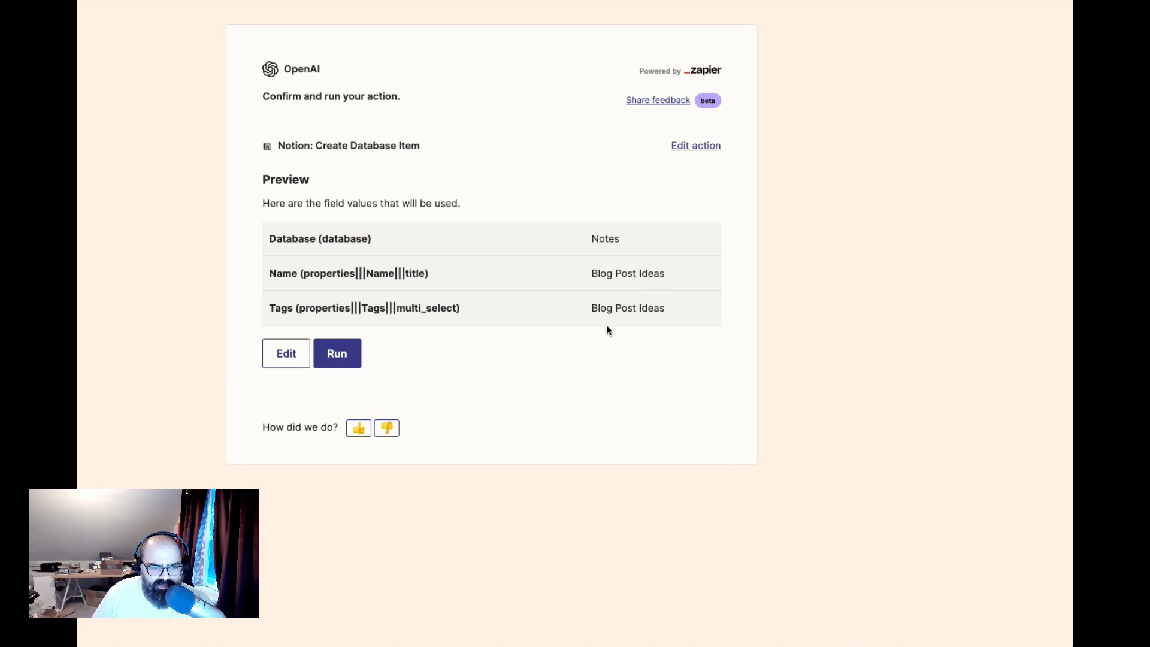
- Run the Notion Create Database Item action, then switch back to ChatGPT
{"action": "left_click", "coordinate": [347, 357]}
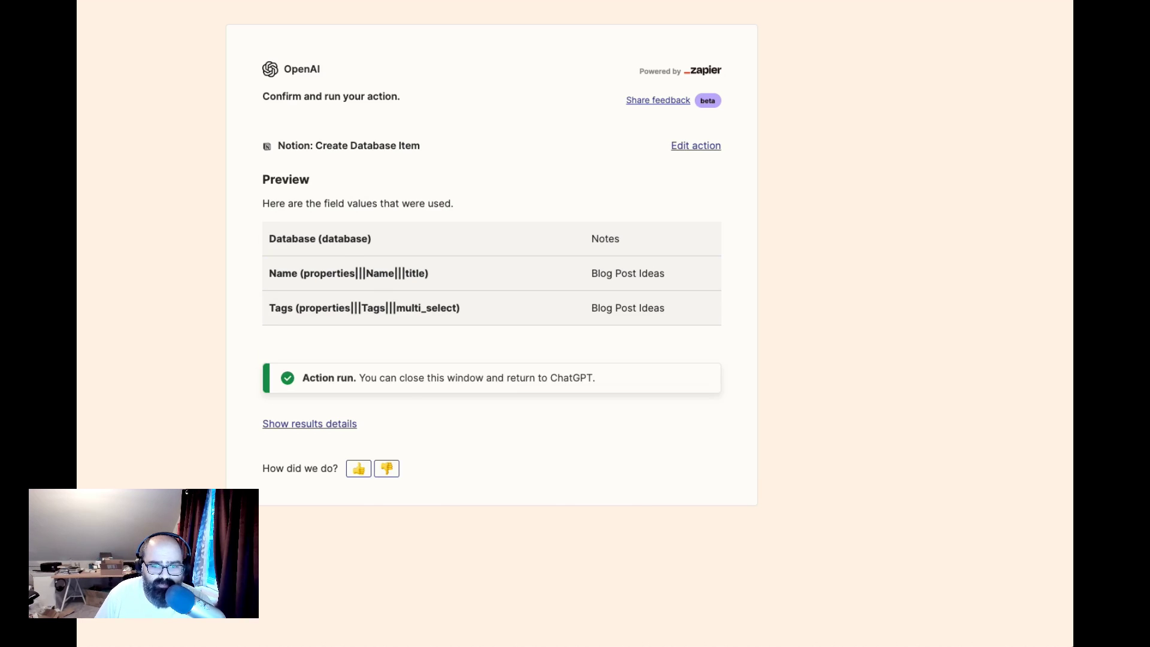
{"action": "key", "text": "ctrl+w"}
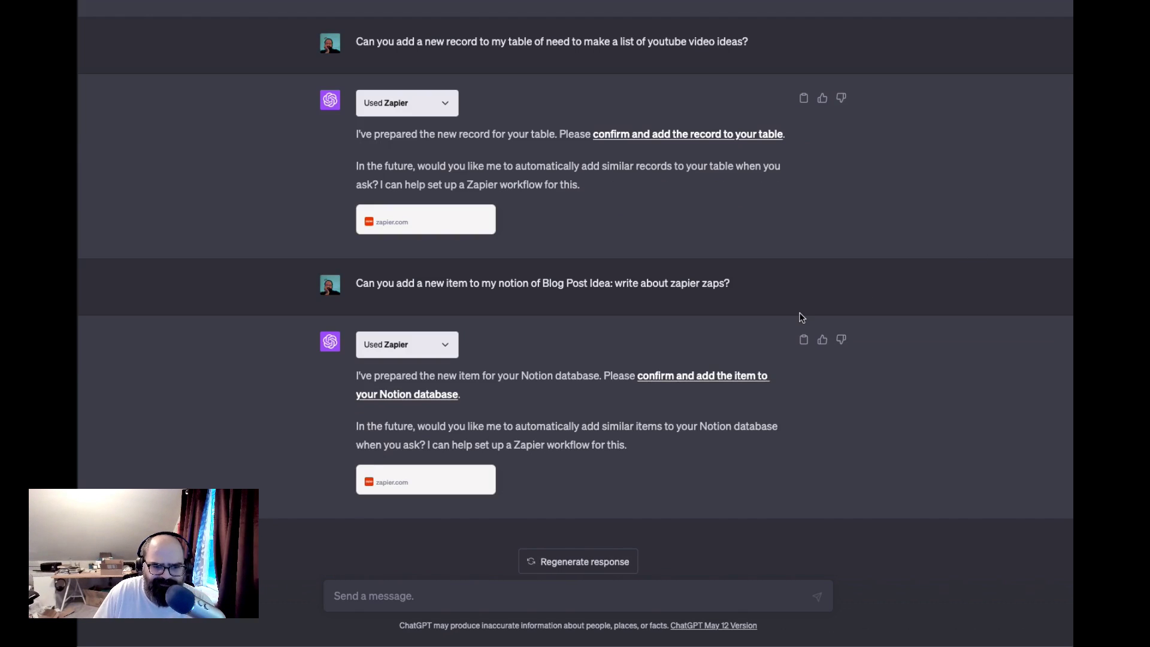
- Scroll the conversation to the Zapier request and response JSON for the Notion item
{"action": "scroll", "coordinate": [801, 316], "scroll_direction": "up", "scroll_amount": 4}
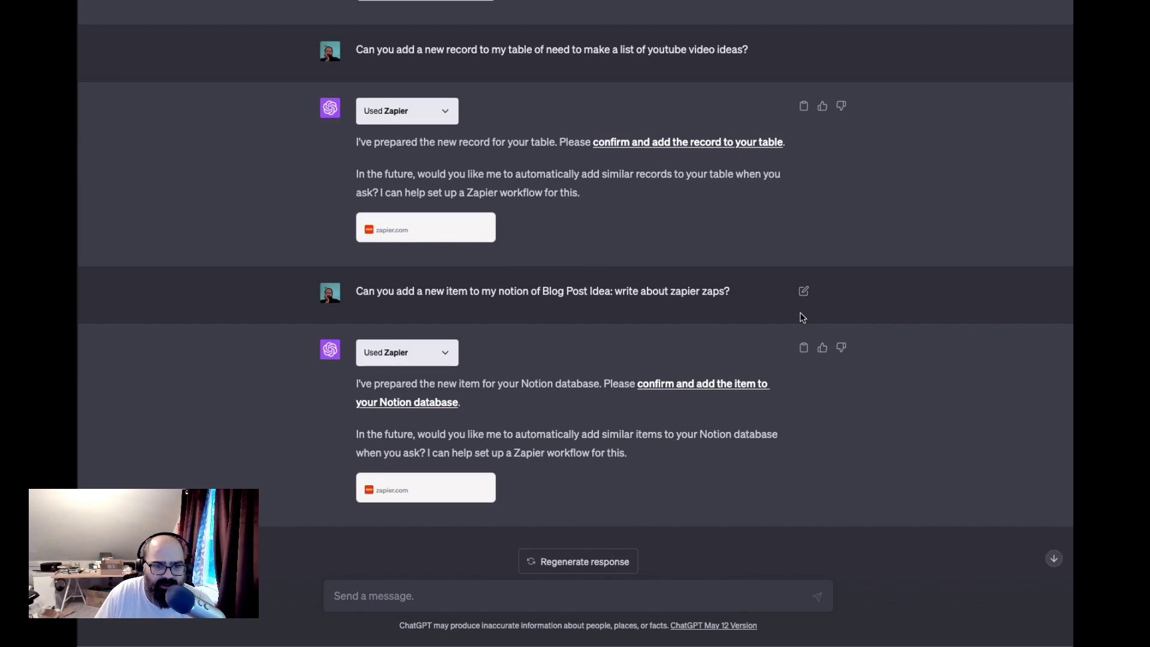
{"action": "scroll", "coordinate": [445, 347], "scroll_direction": "down", "scroll_amount": 10}
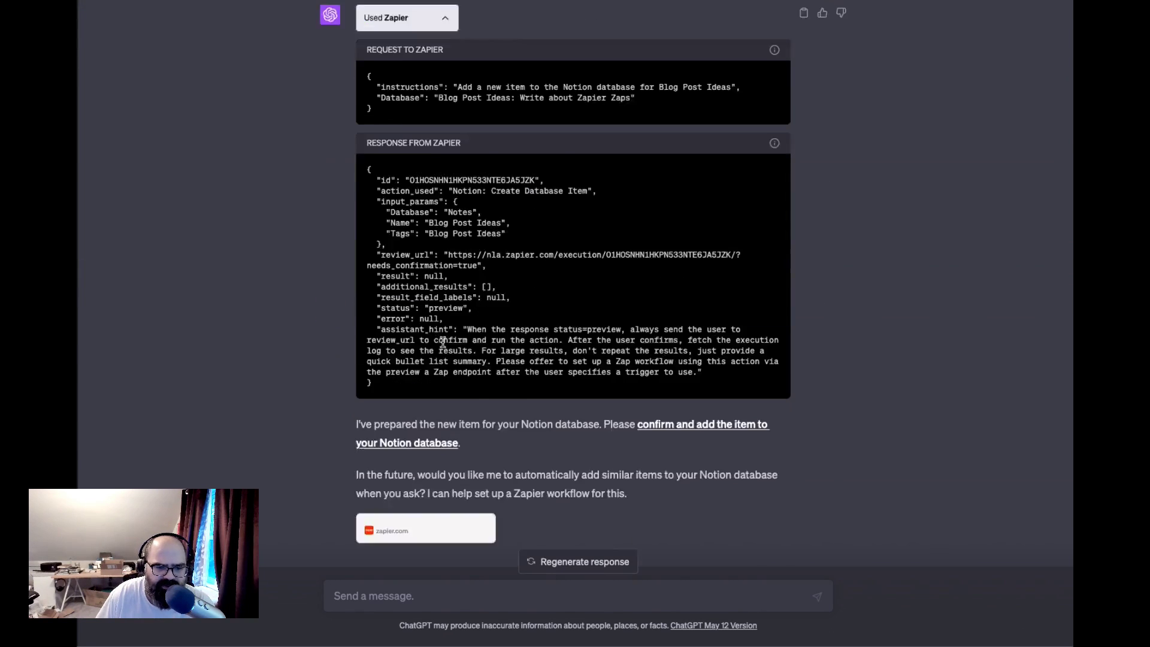